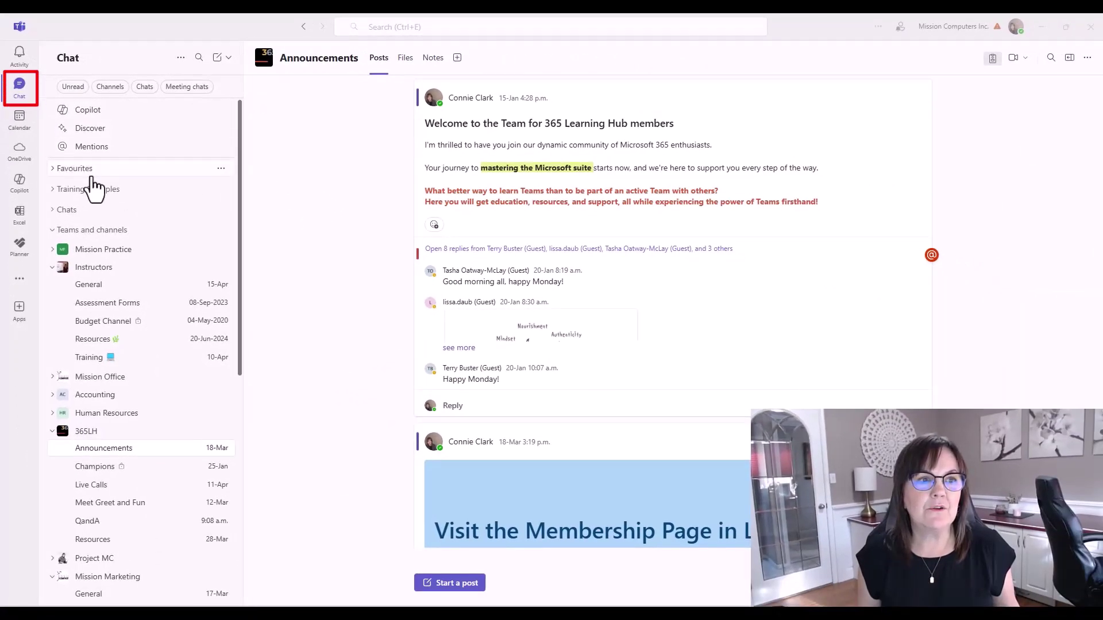
- Expand the Chats section and look through the full list of chats, teams and channels
left_click(53, 211)
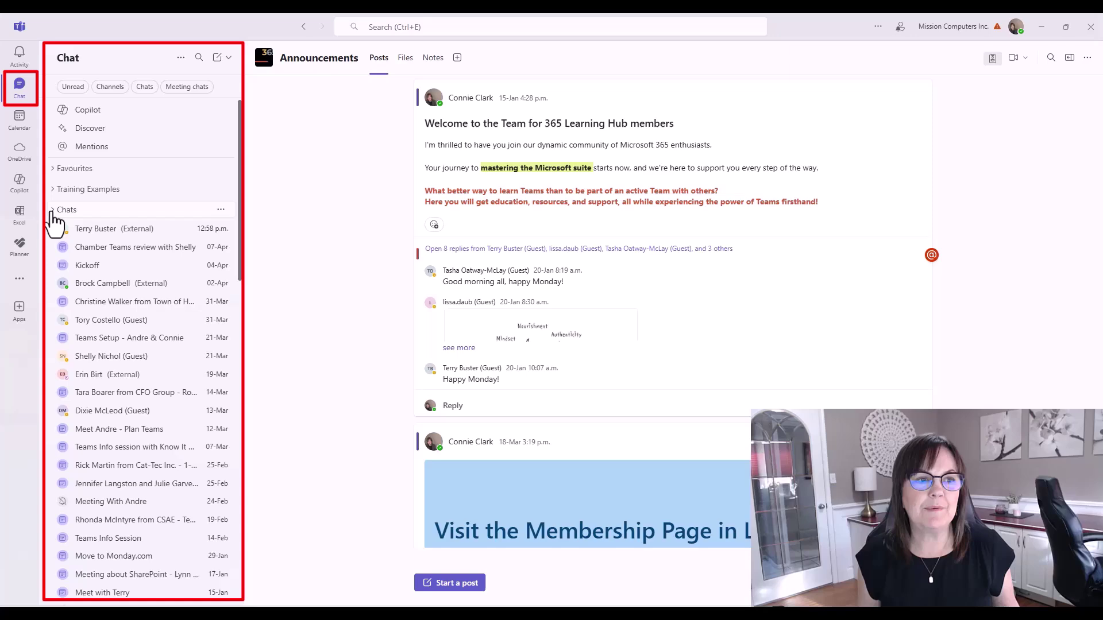
scroll(129, 247, "down", 10)
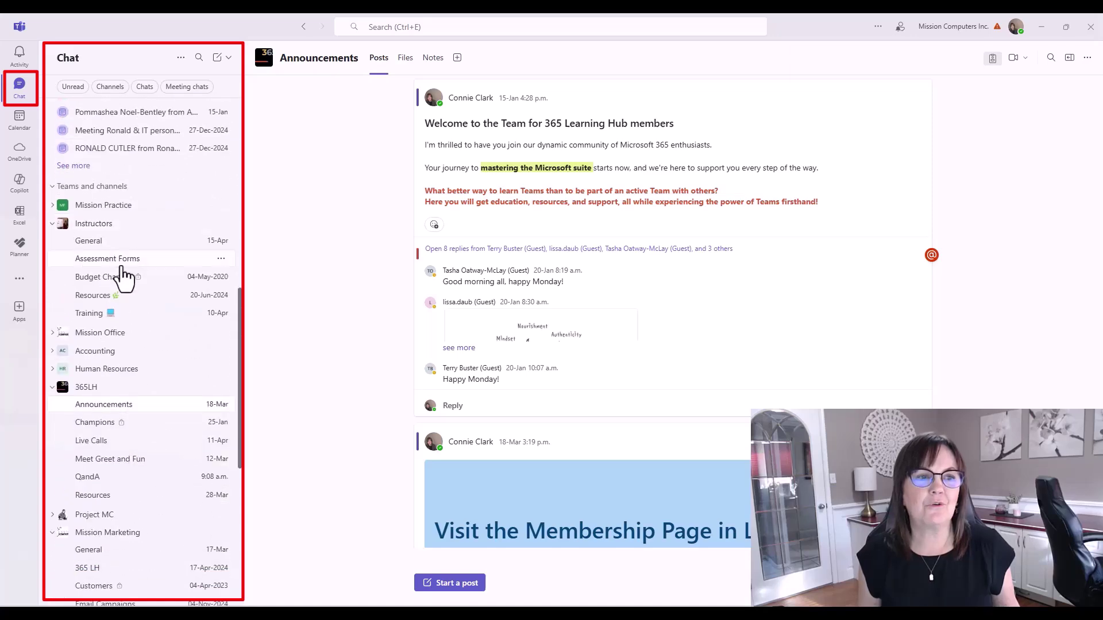
scroll(126, 241, "down", 10)
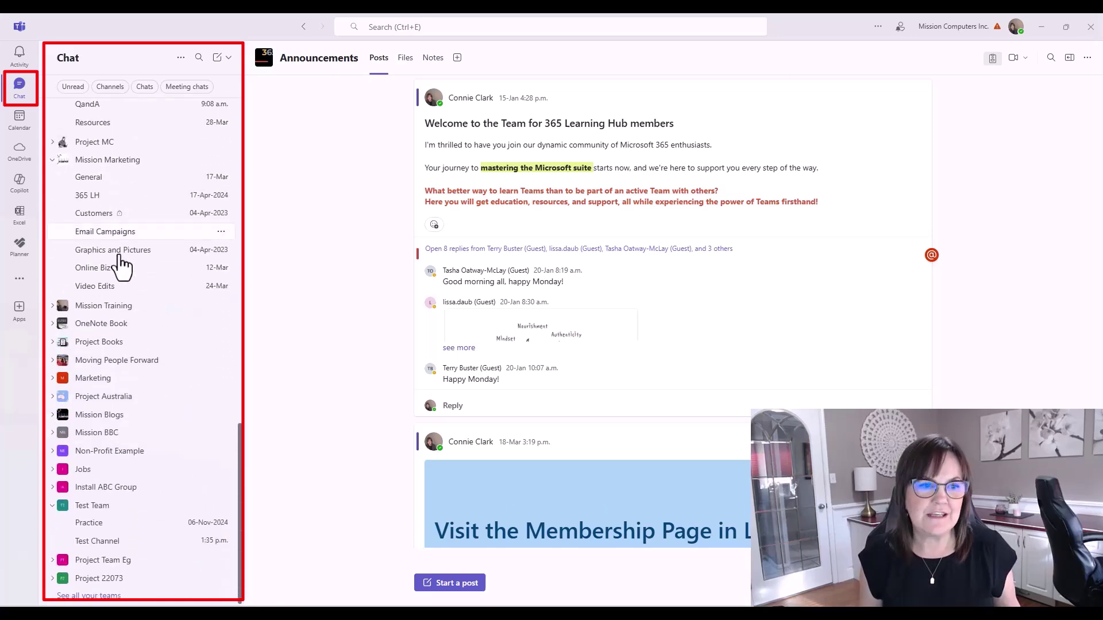
scroll(136, 273, "up", 20)
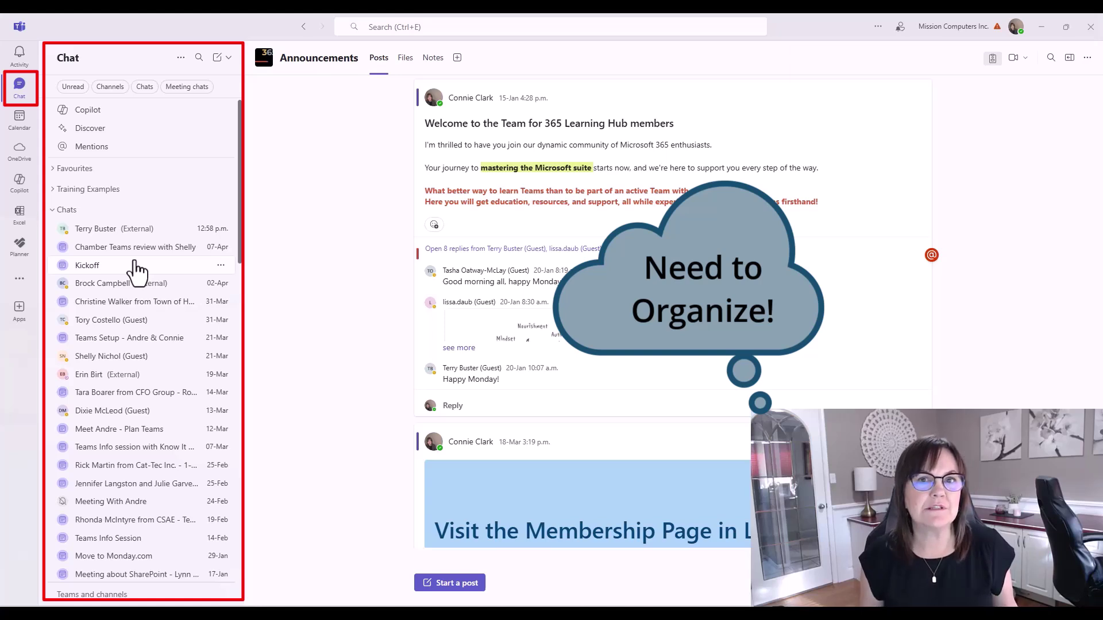
- Collapse the Chats and Teams and channels sections, and review the contents of the Training Examples section
left_click(50, 212)
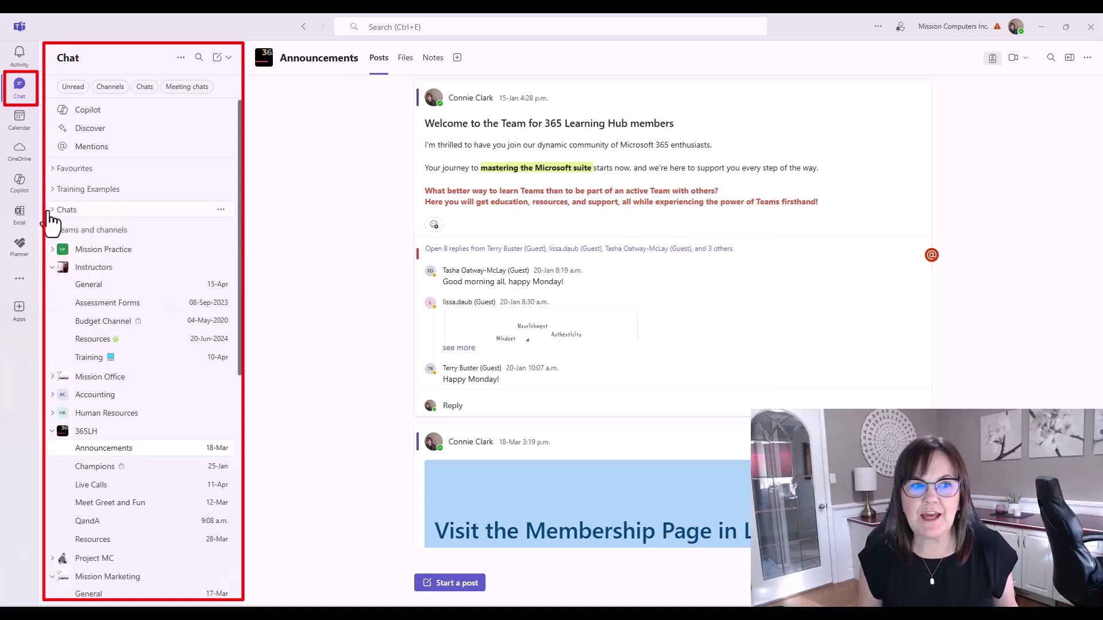
left_click(51, 231)
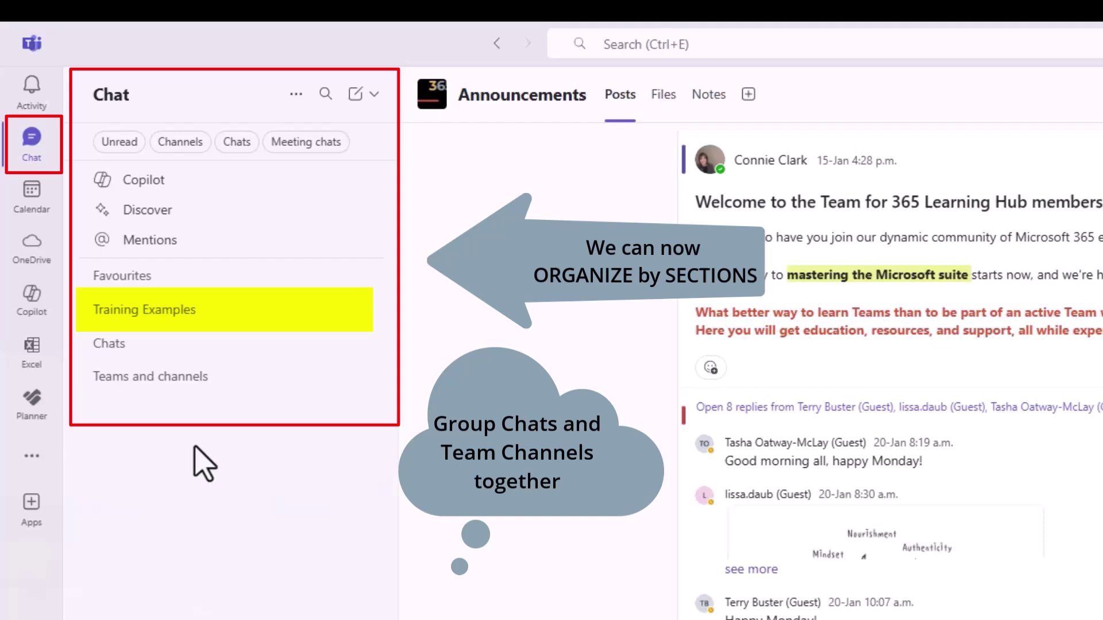
left_click(93, 313)
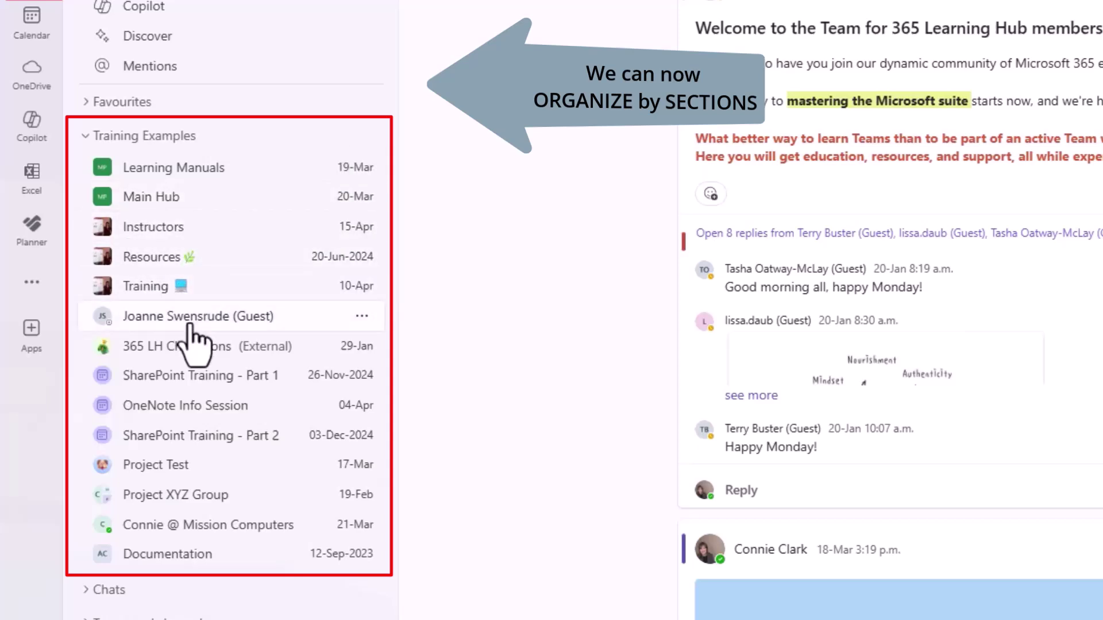
left_click(136, 136)
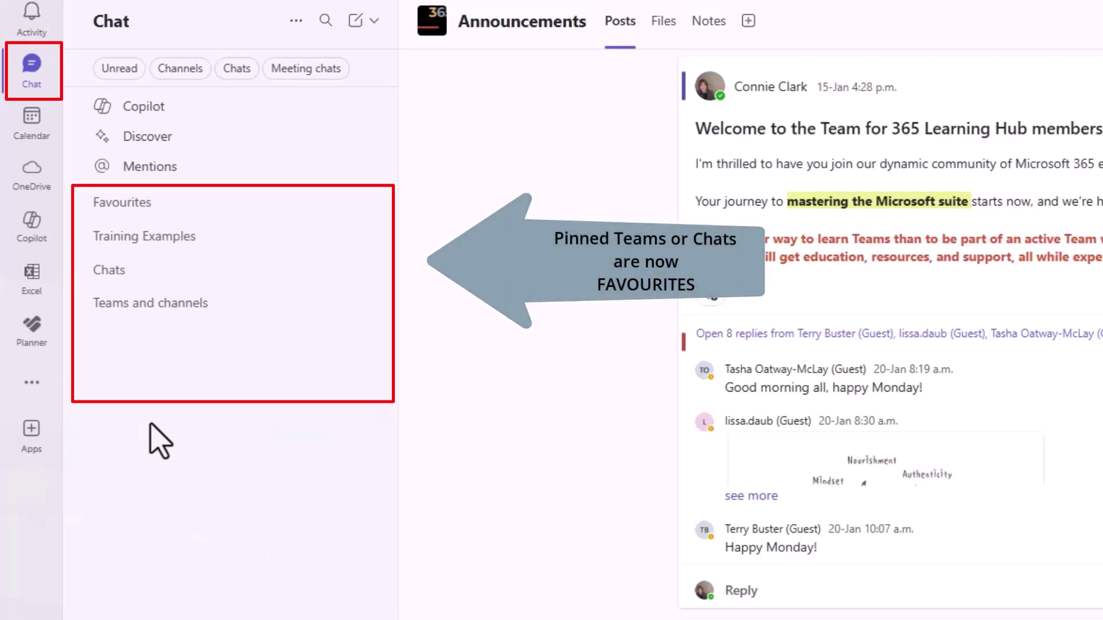
- Show the Resources channel of the Instructors team in the Favourites section
left_click(85, 206)
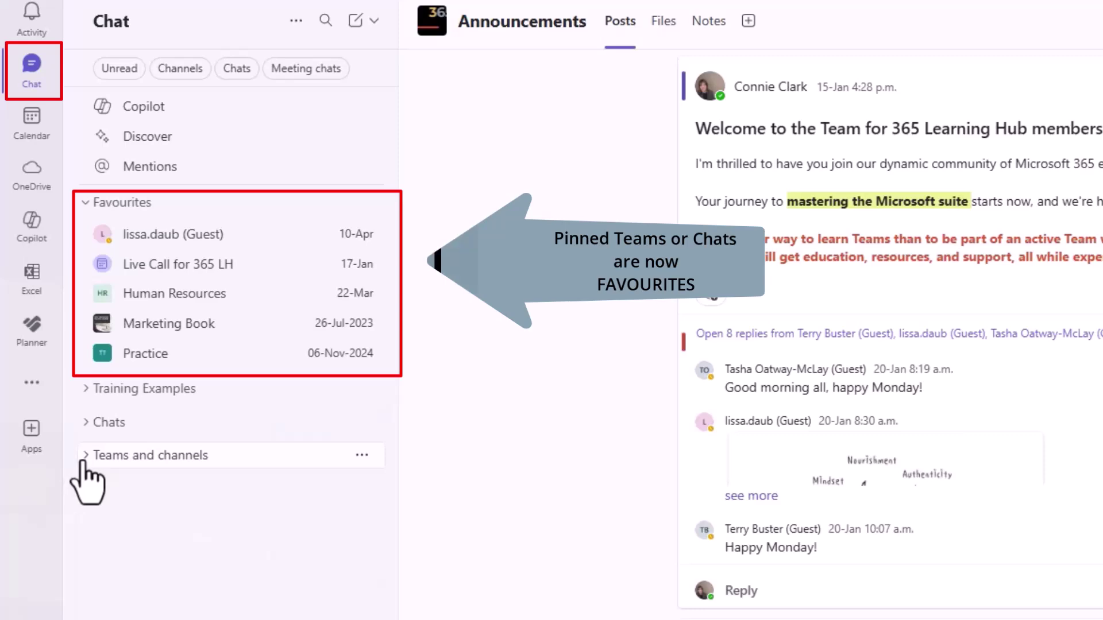
left_click(85, 457)
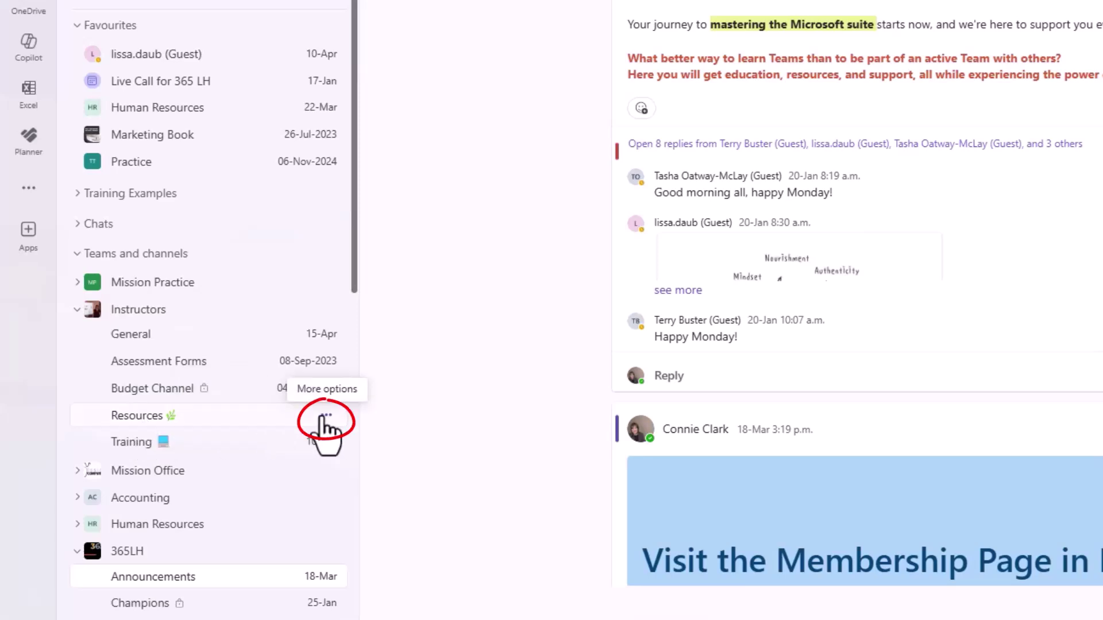
left_click(326, 414)
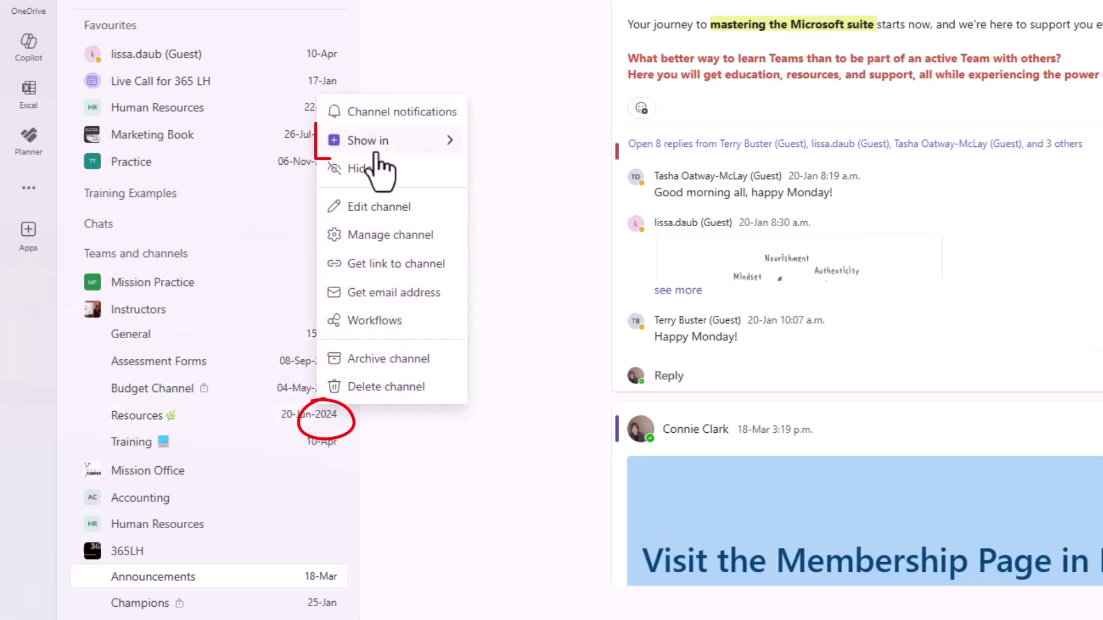
mouse_move(395, 145)
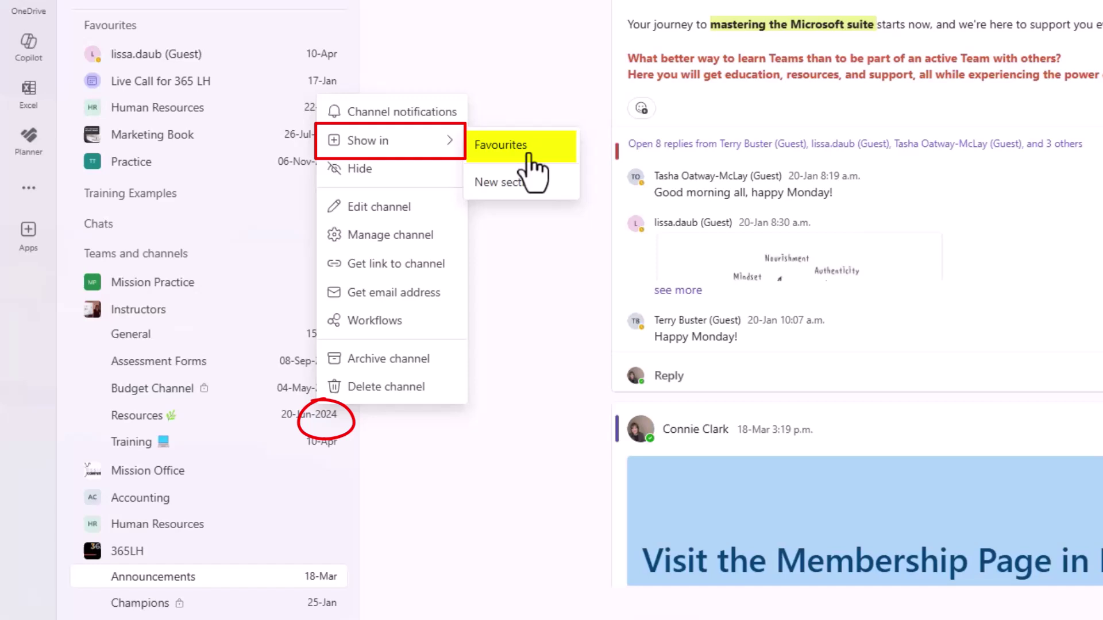
left_click(527, 156)
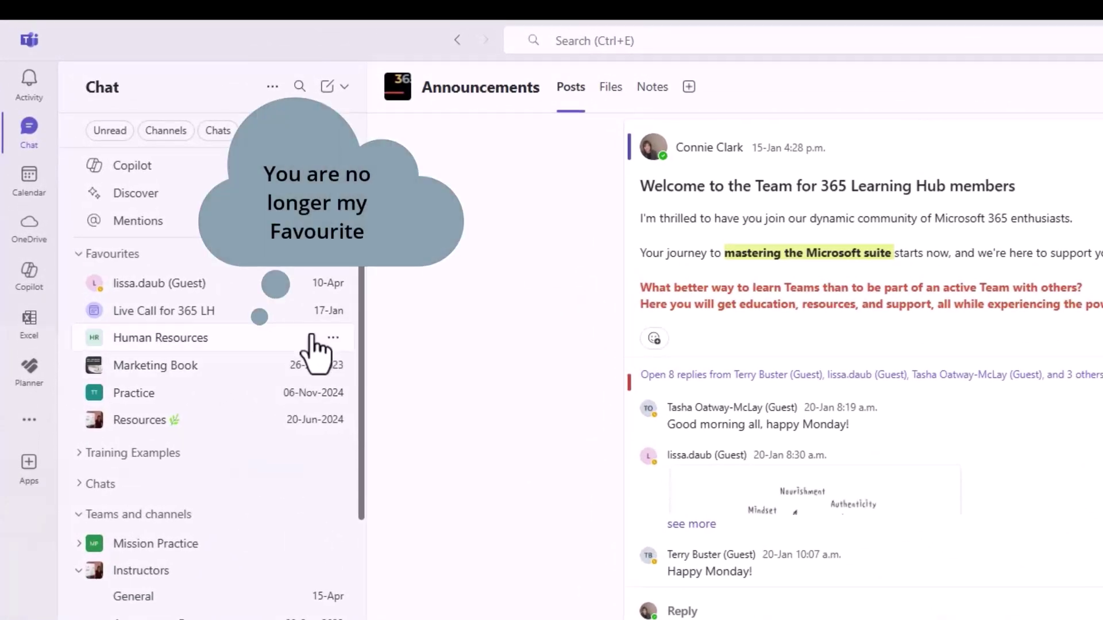
- Remove the Human Resources channel from the Favourites section and check the Teams and channels list
left_click(333, 339)
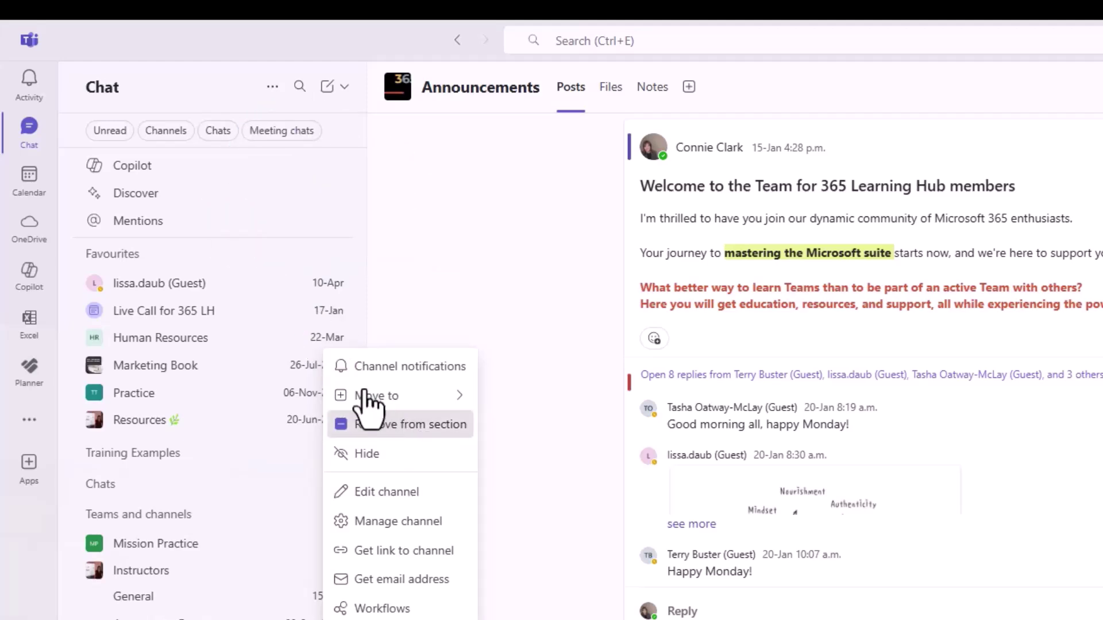
left_click(391, 424)
scroll(253, 295, "down", 5)
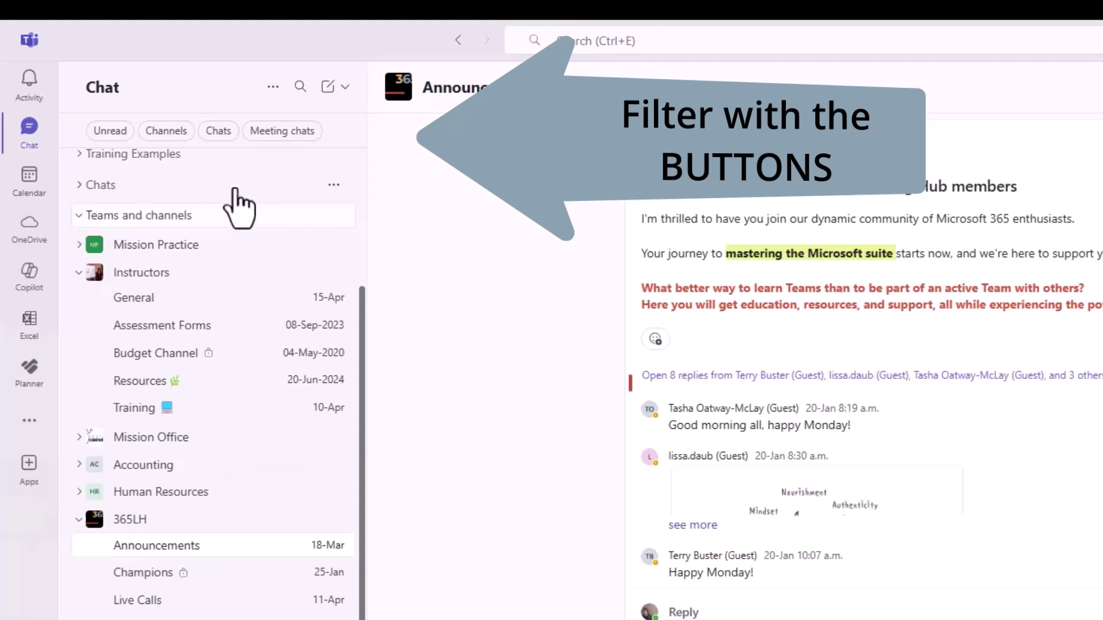
- Filter the list to channels only and review them, collapsing the Favourites and Training Examples sections
left_click(168, 134)
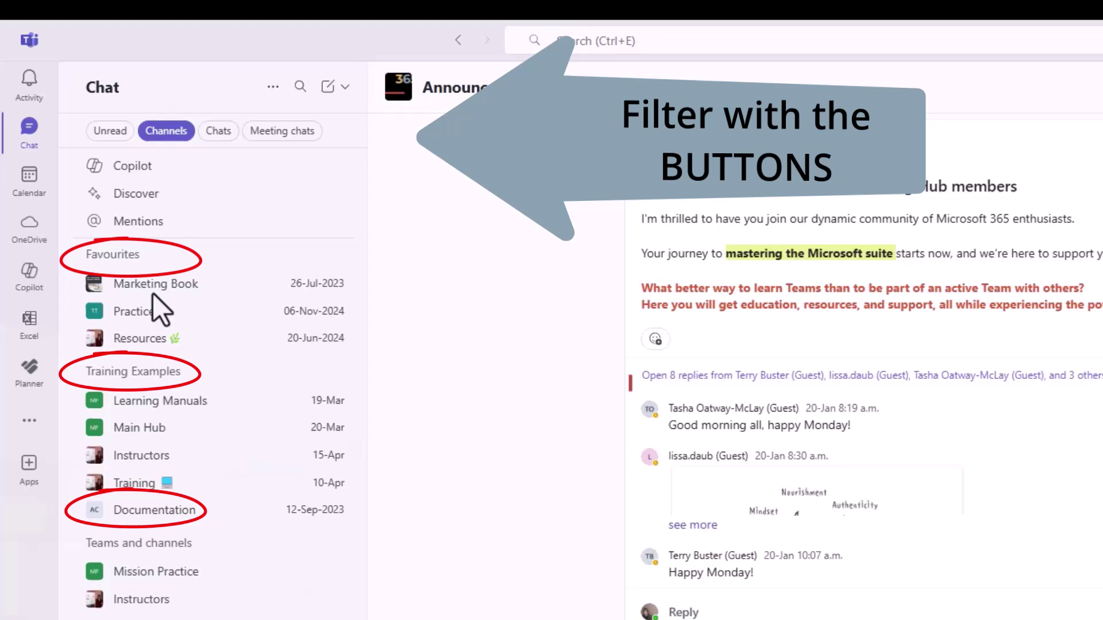
left_click(112, 255)
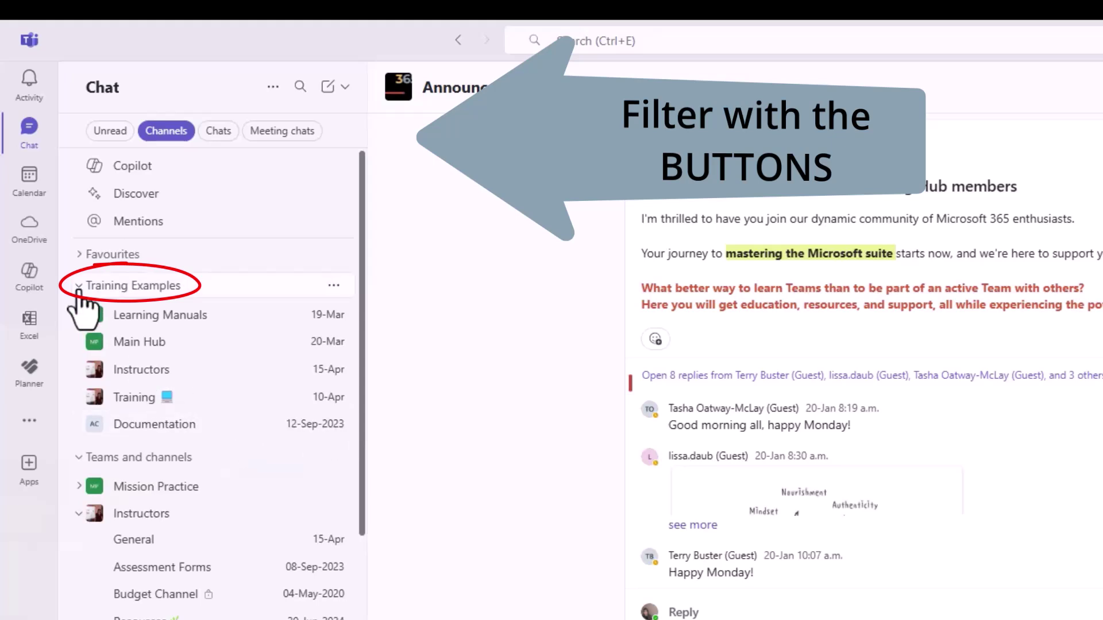
left_click(79, 290)
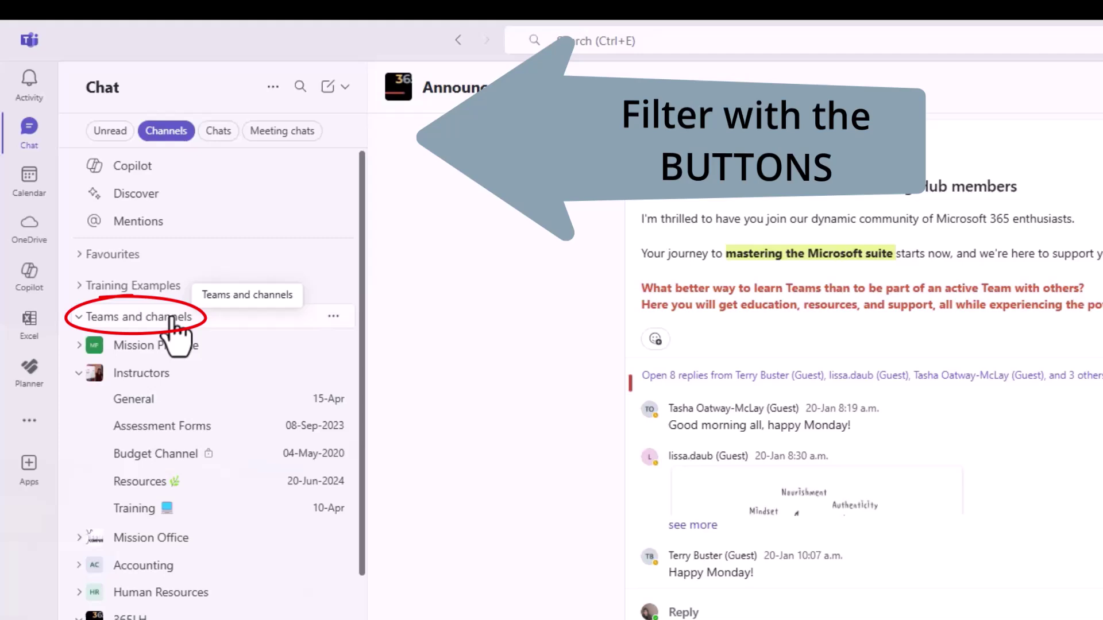
scroll(185, 381, "down", 10)
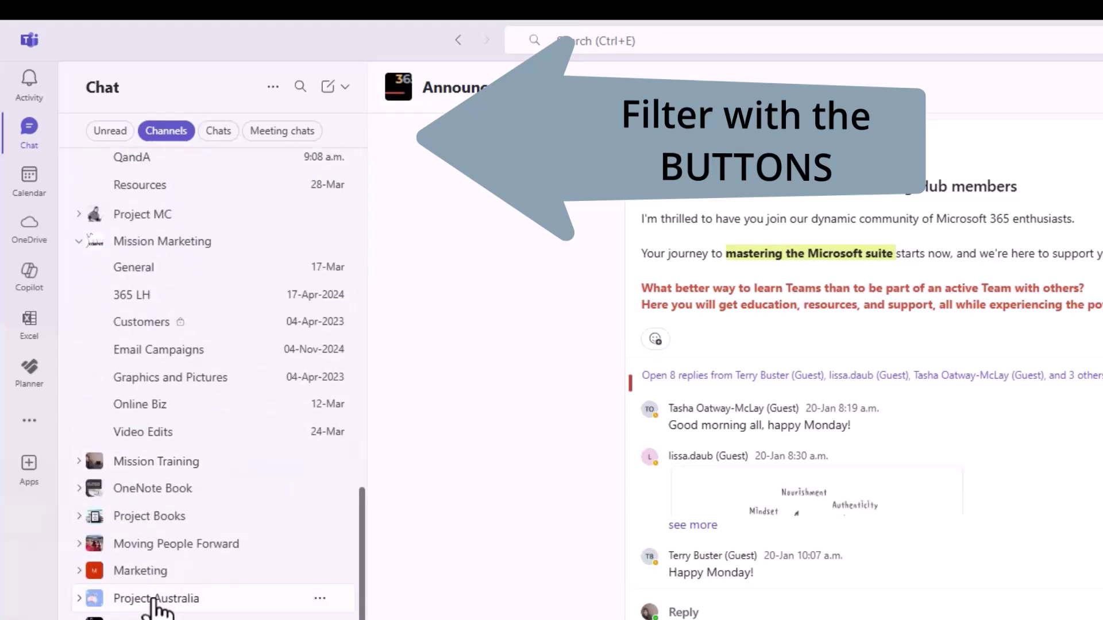
scroll(156, 608, "up", 15)
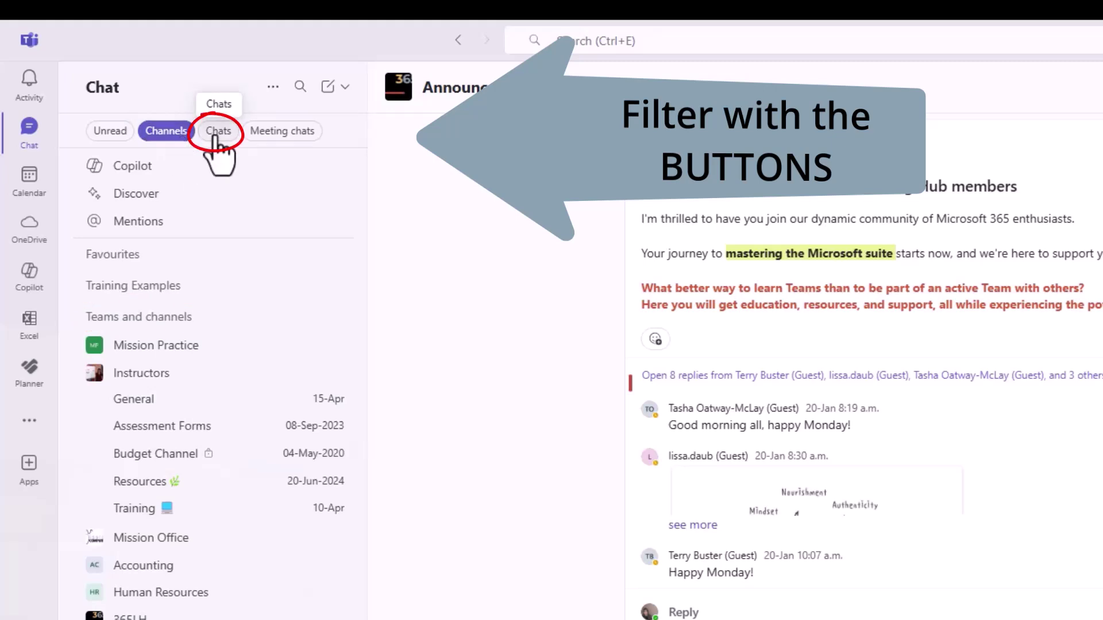
- View the list filtered by Chats and by Meeting chats, opening the OneNote Info Session chat before clearing the filter
left_click(217, 131)
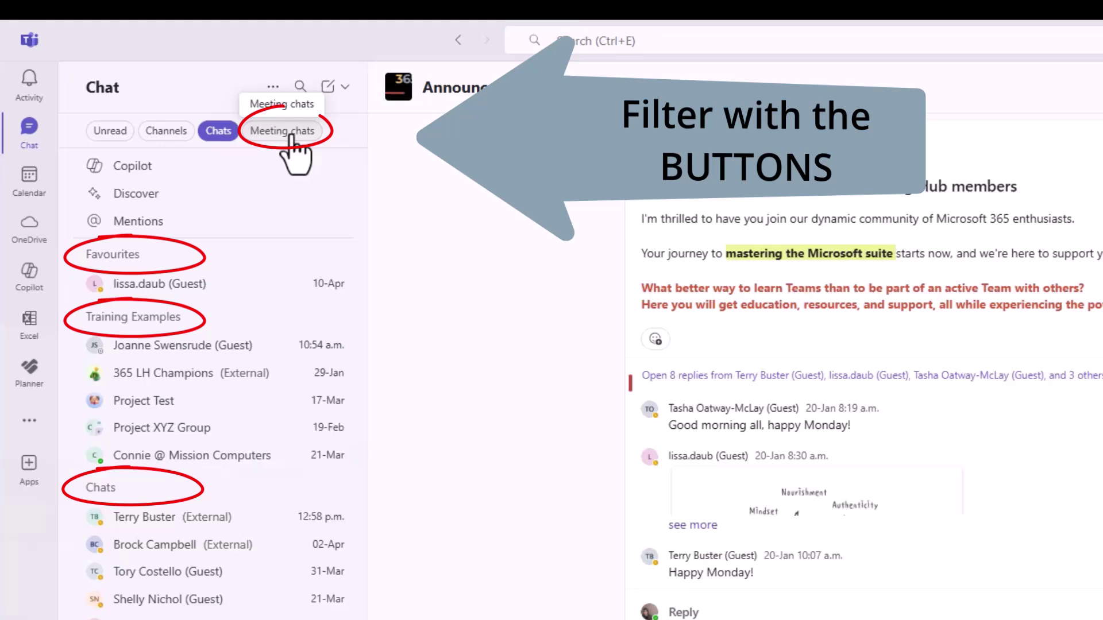
left_click(291, 133)
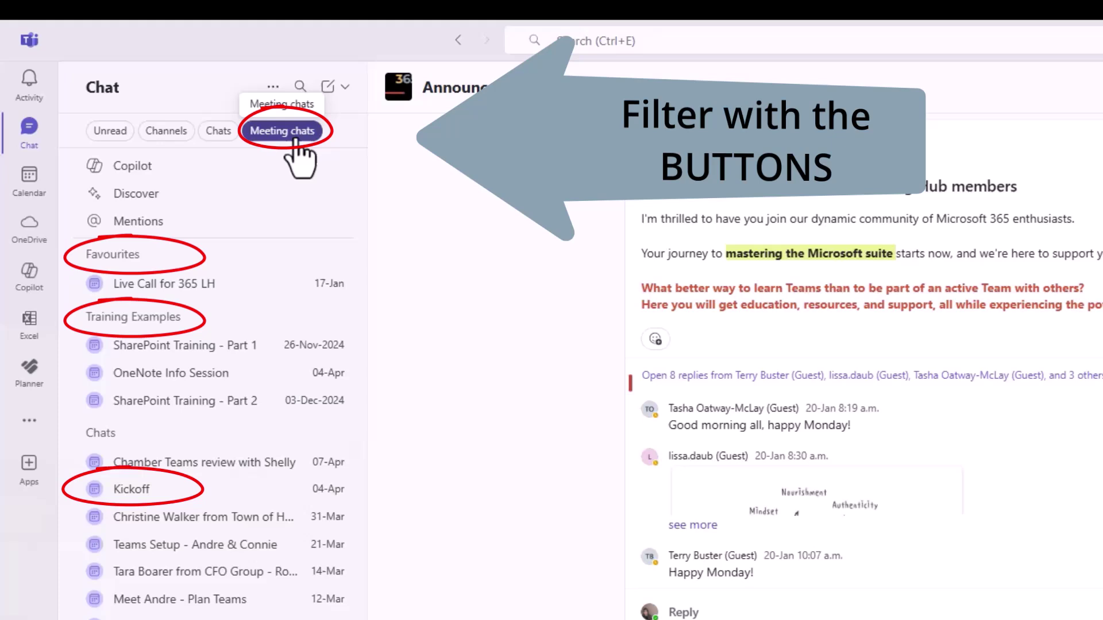
left_click(256, 377)
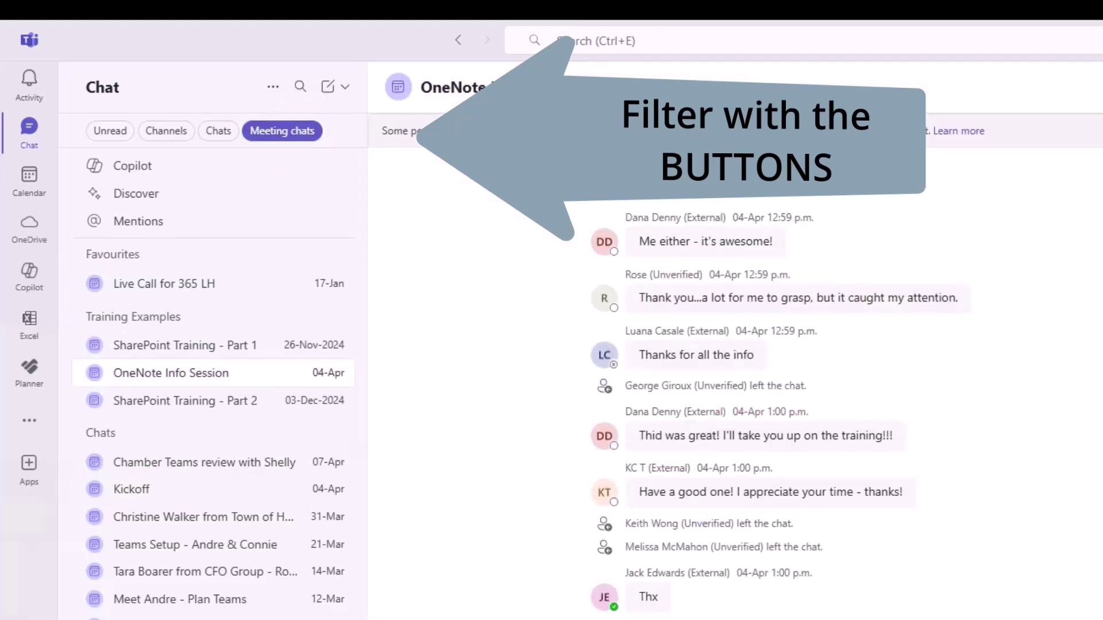
left_click(281, 135)
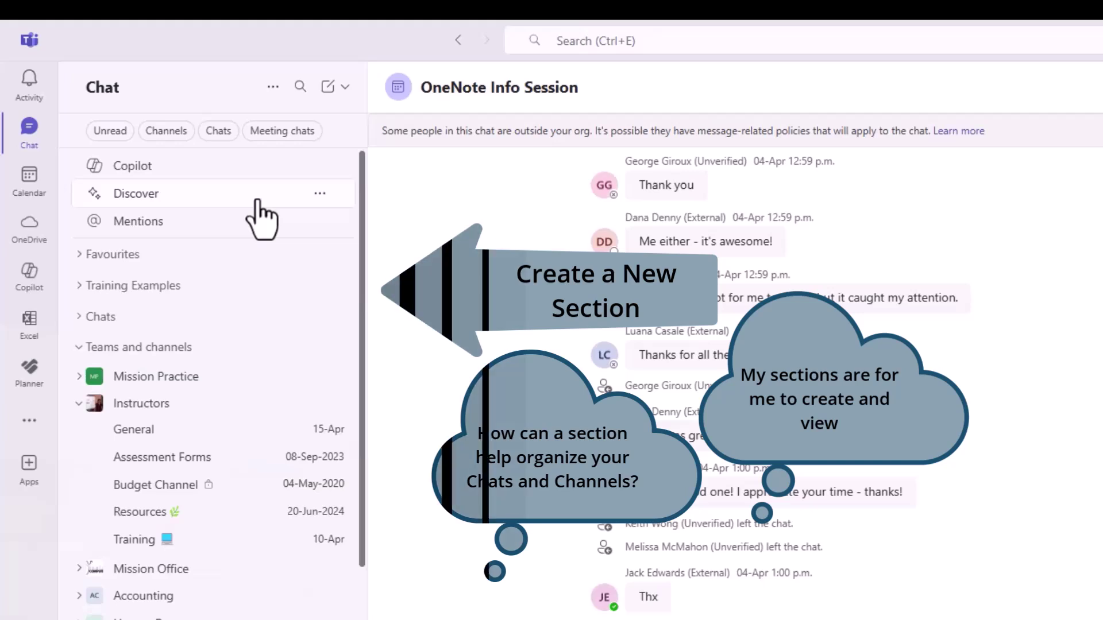
- Create a new section named Departments
left_click(345, 88)
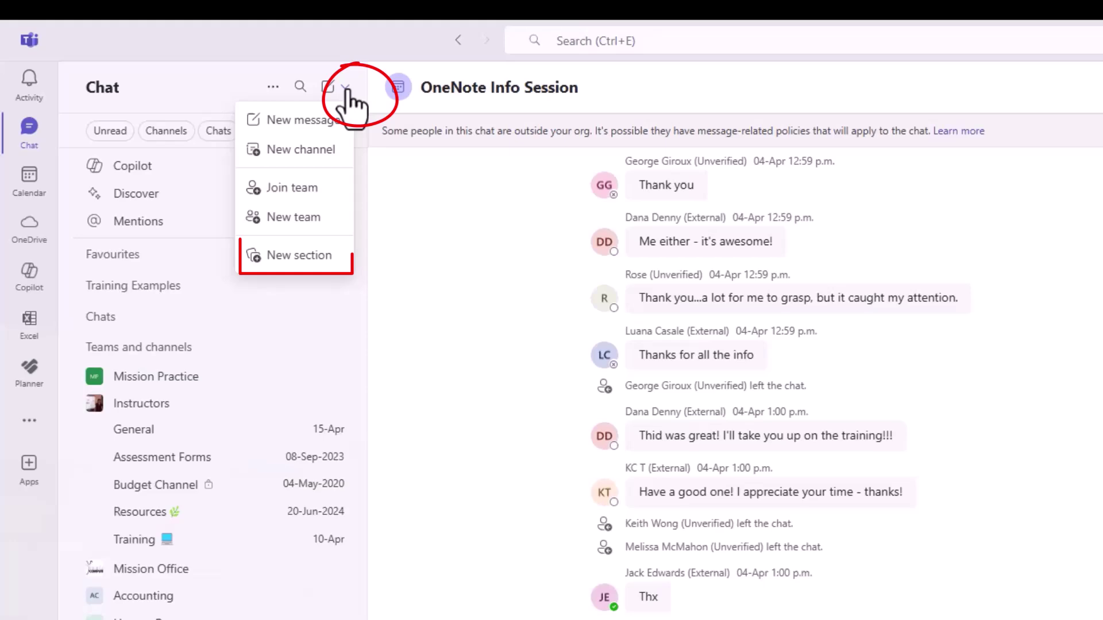
left_click(298, 257)
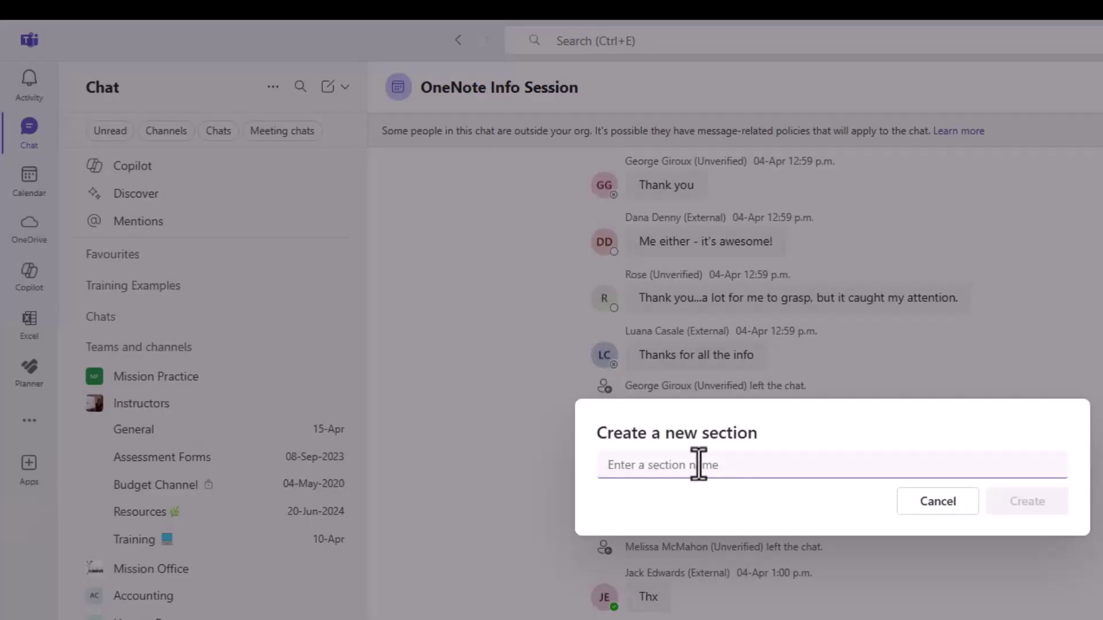
type("Departments")
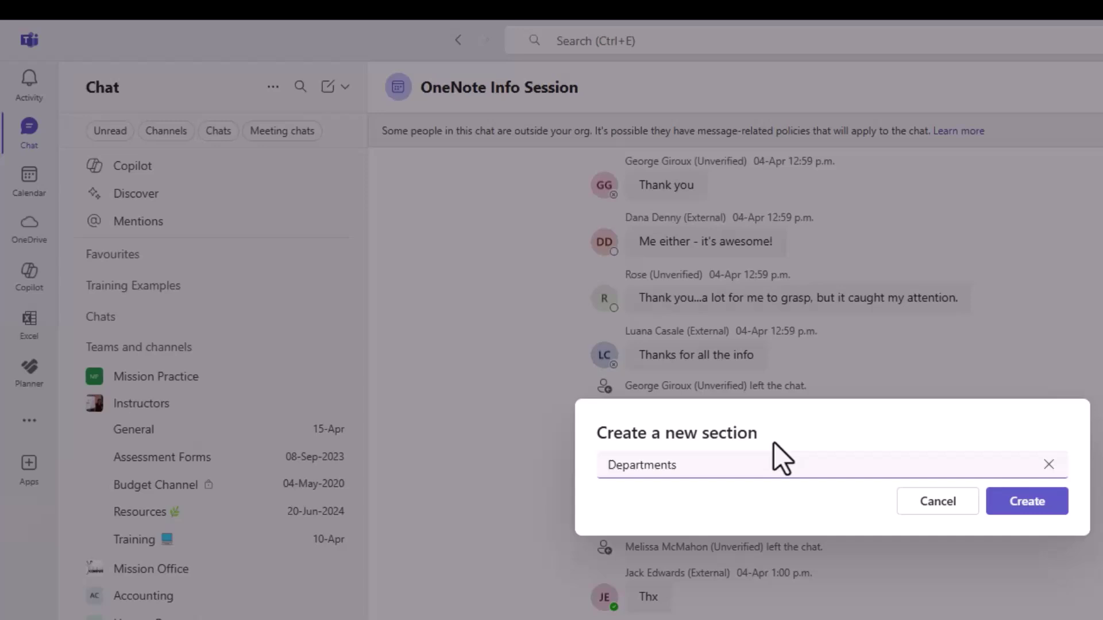
left_click(1052, 508)
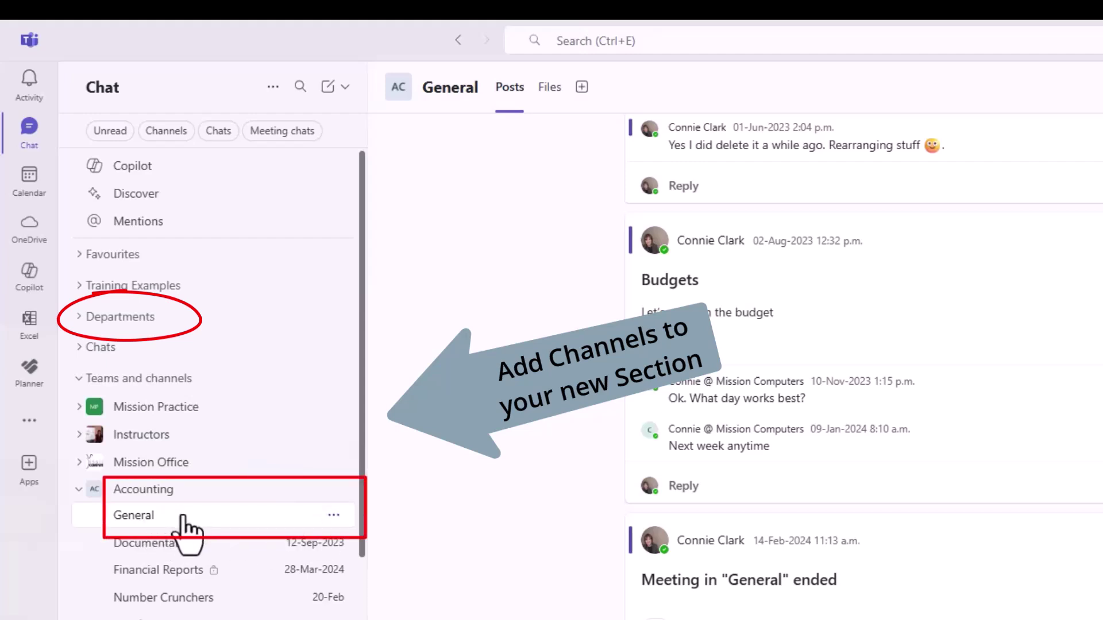
- Show the General channel of the Accounting team in the Departments section
left_click(333, 515)
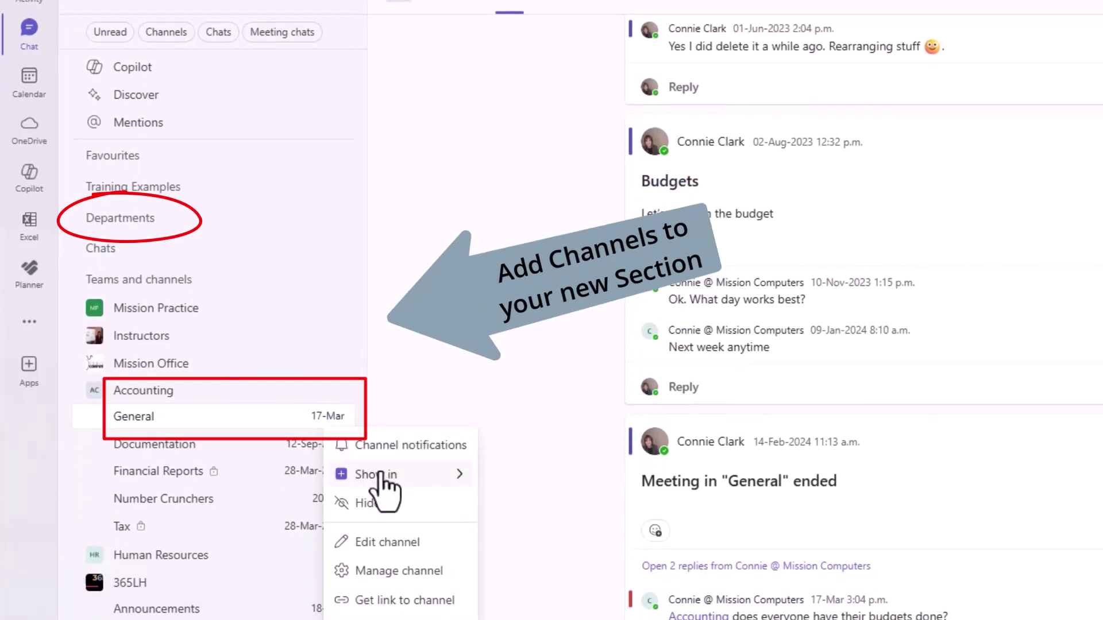
mouse_move(376, 476)
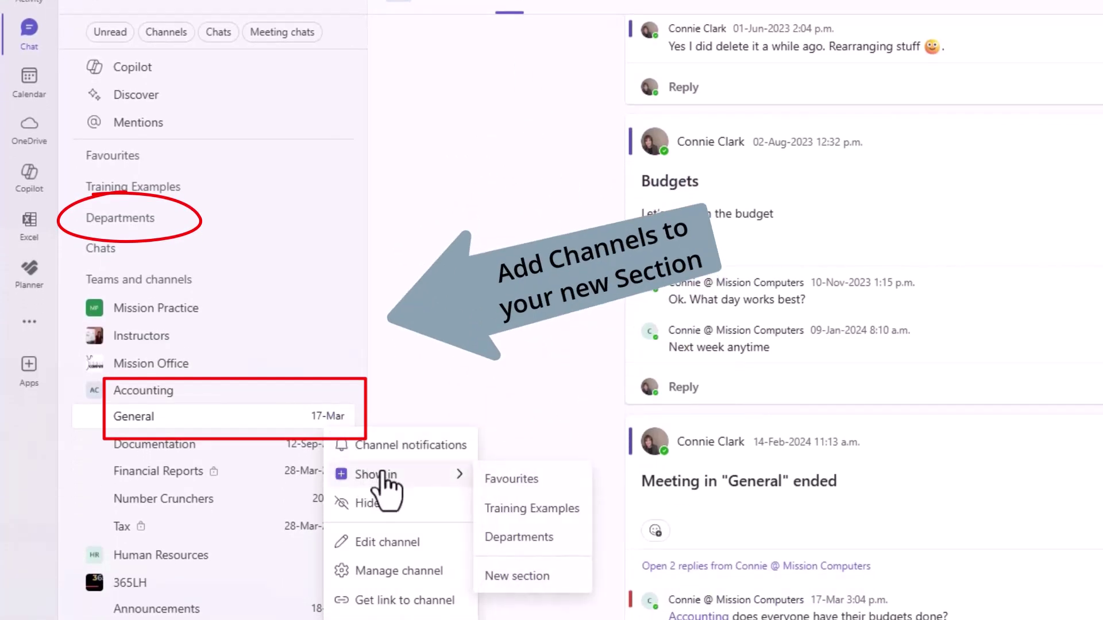
left_click(533, 537)
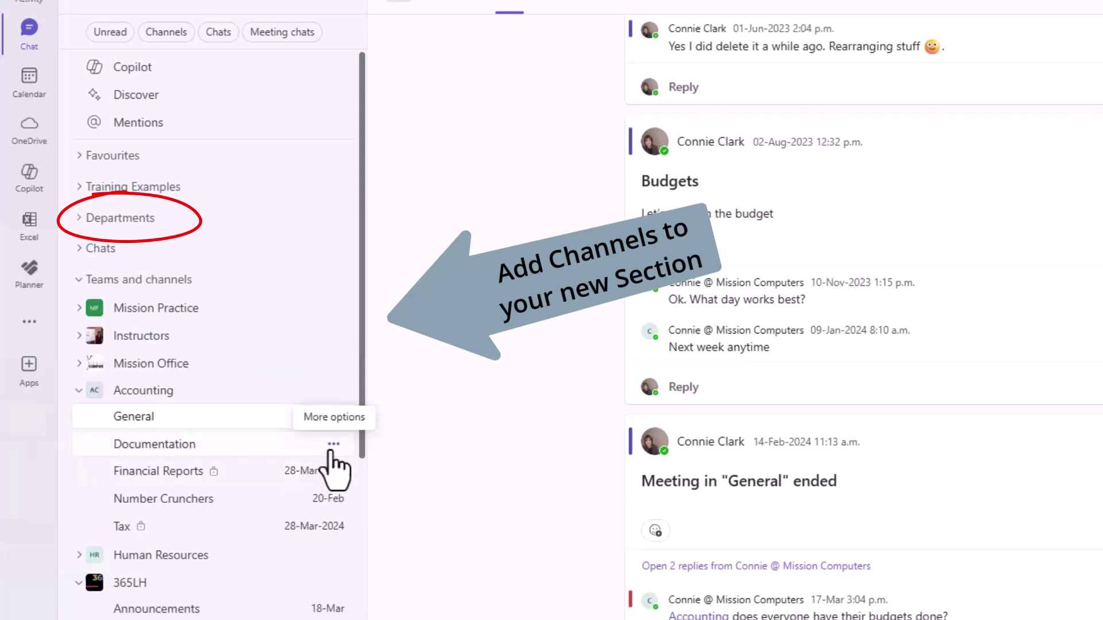
- Move the Documentation channel of the Accounting team to the Departments section
left_click(333, 446)
mouse_move(355, 505)
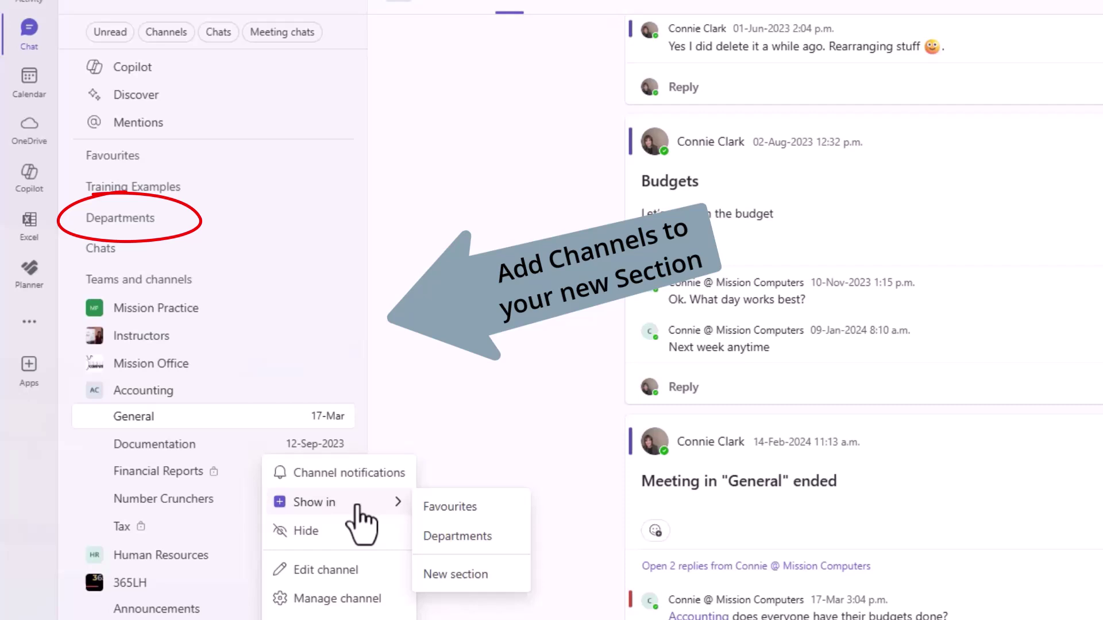
left_click(472, 538)
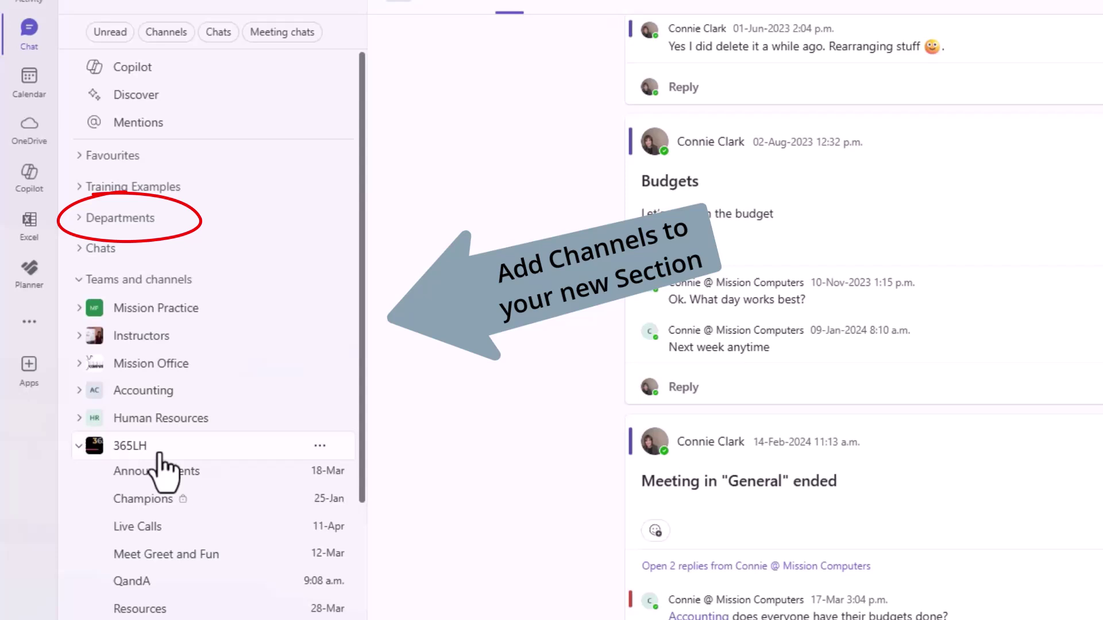
- Show the General channel of the Marketing team in the Departments section
left_click(81, 521)
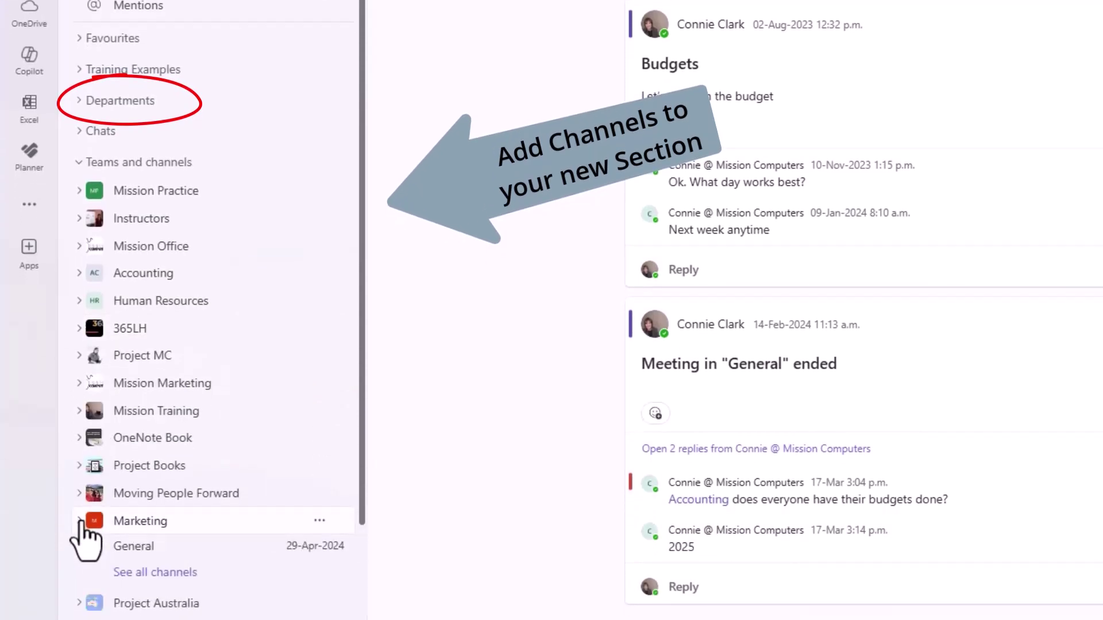
left_click(333, 546)
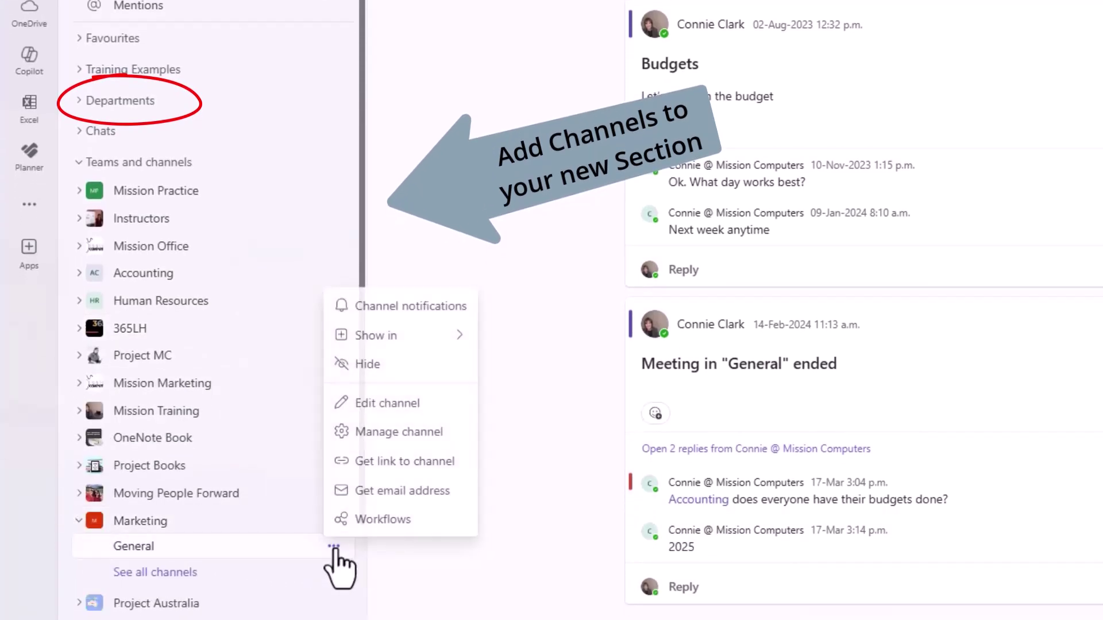
mouse_move(402, 335)
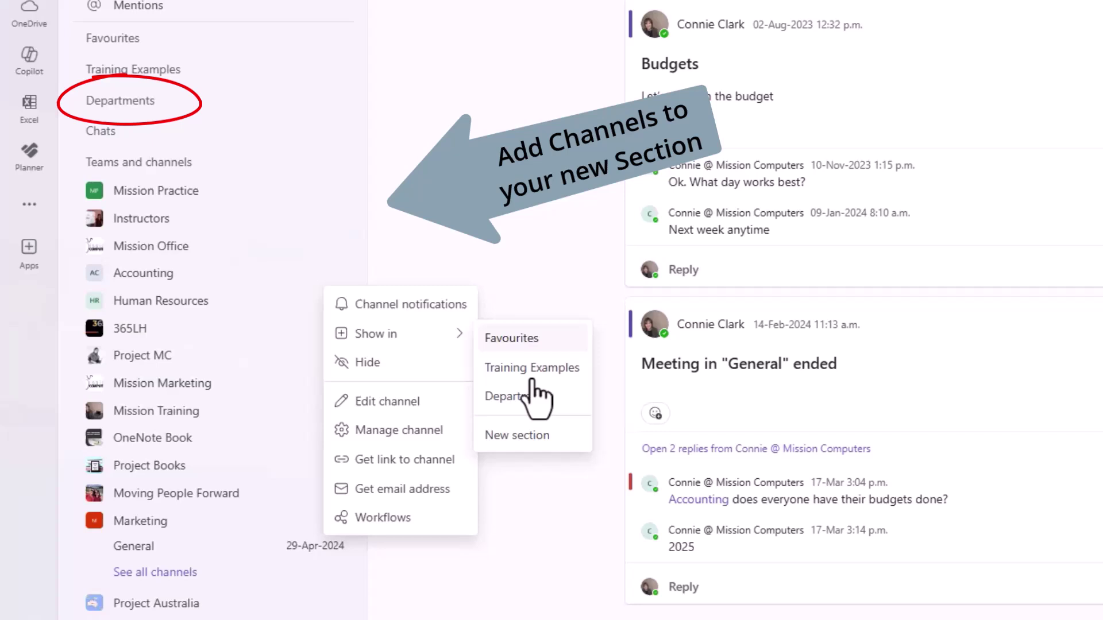
left_click(533, 397)
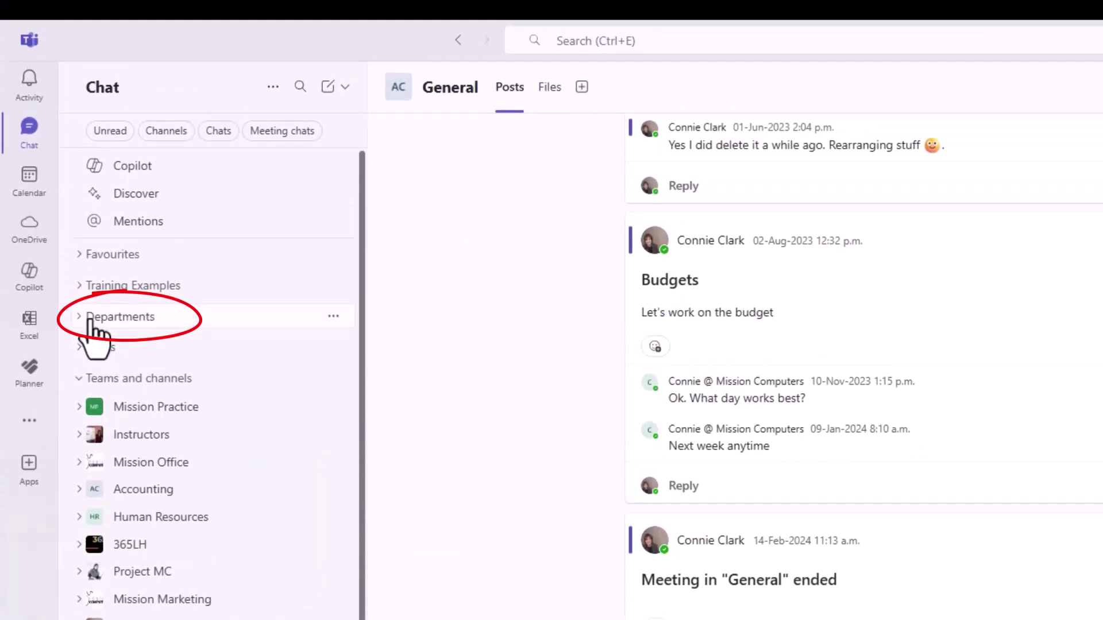
- Open the Marketing channel from the expanded Departments section and expand the Marketing team under Teams and channels to compare its channels
left_click(91, 320)
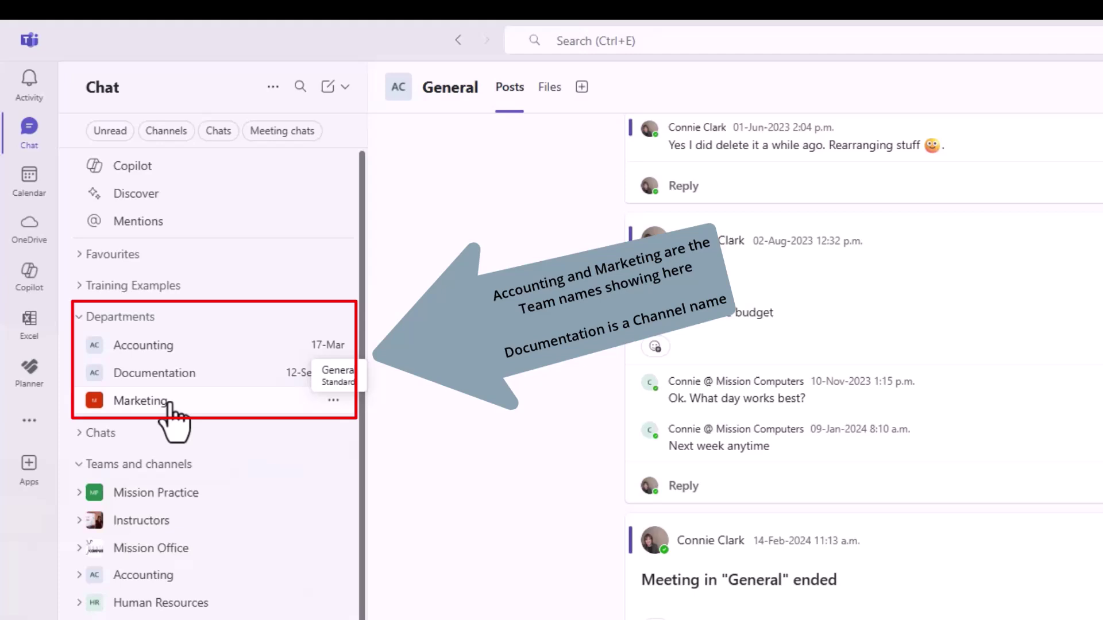
left_click(139, 402)
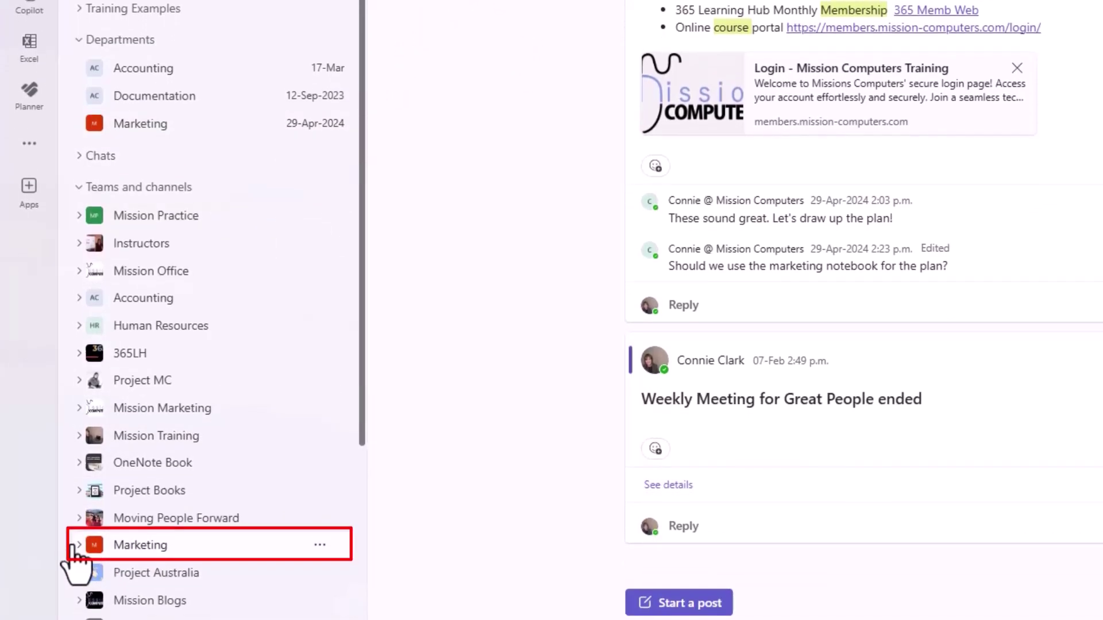
left_click(81, 539)
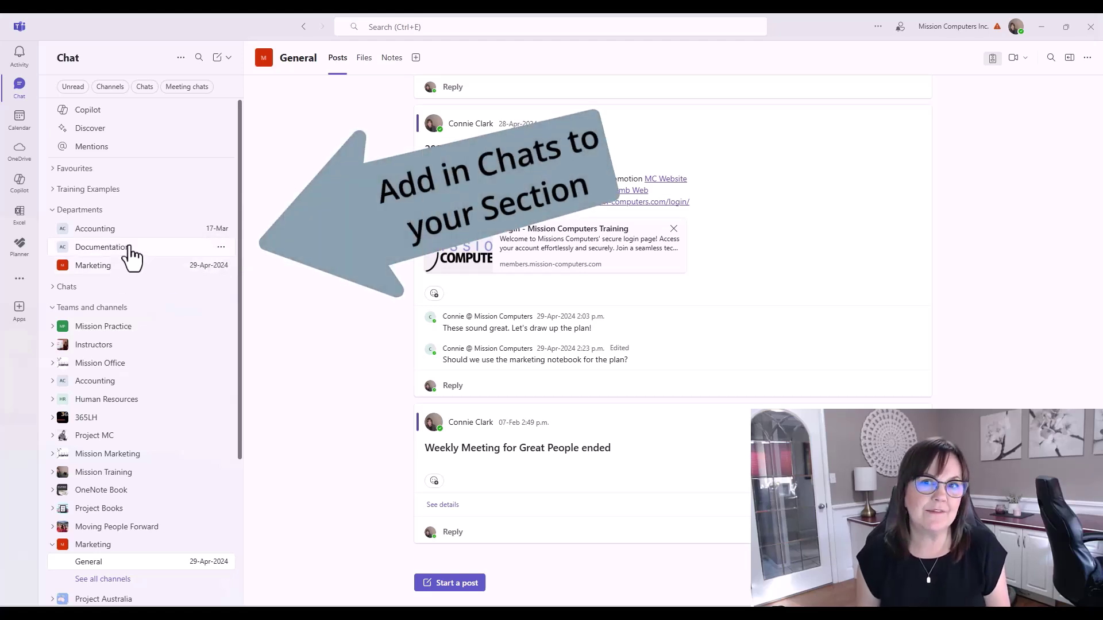
- Move the first external contact's chat in the Chats section to the Departments section
left_click(131, 240)
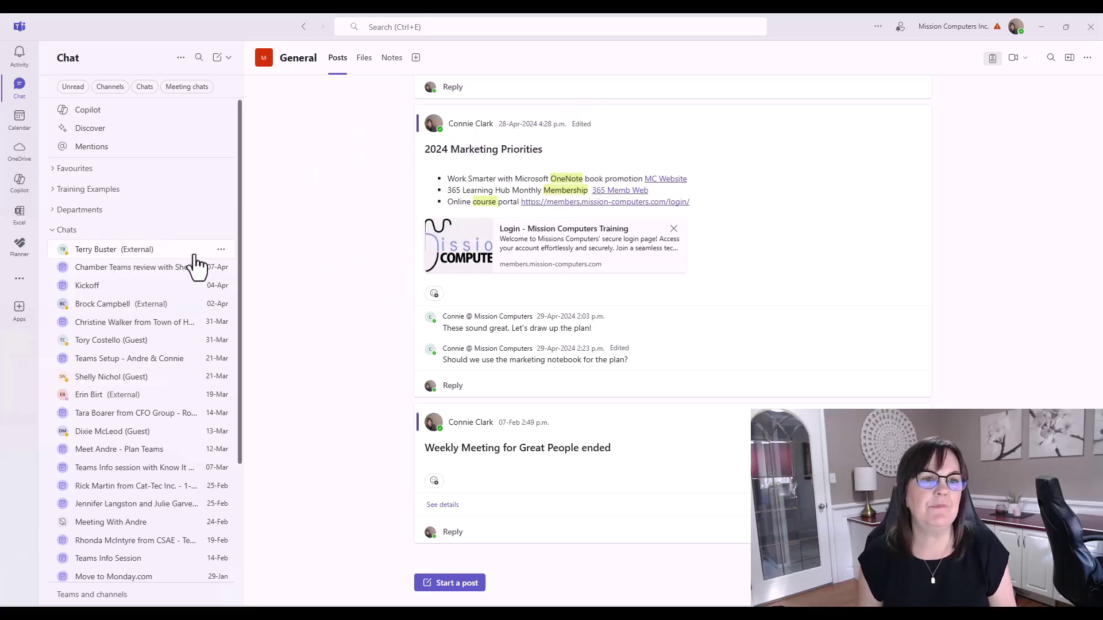
left_click(221, 249)
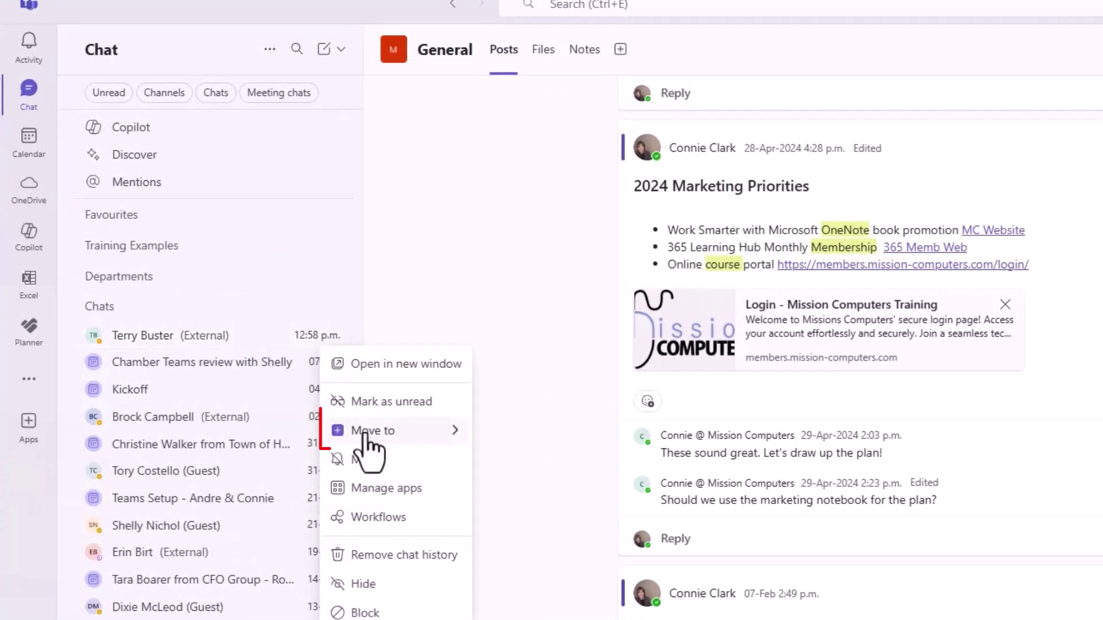
mouse_move(381, 434)
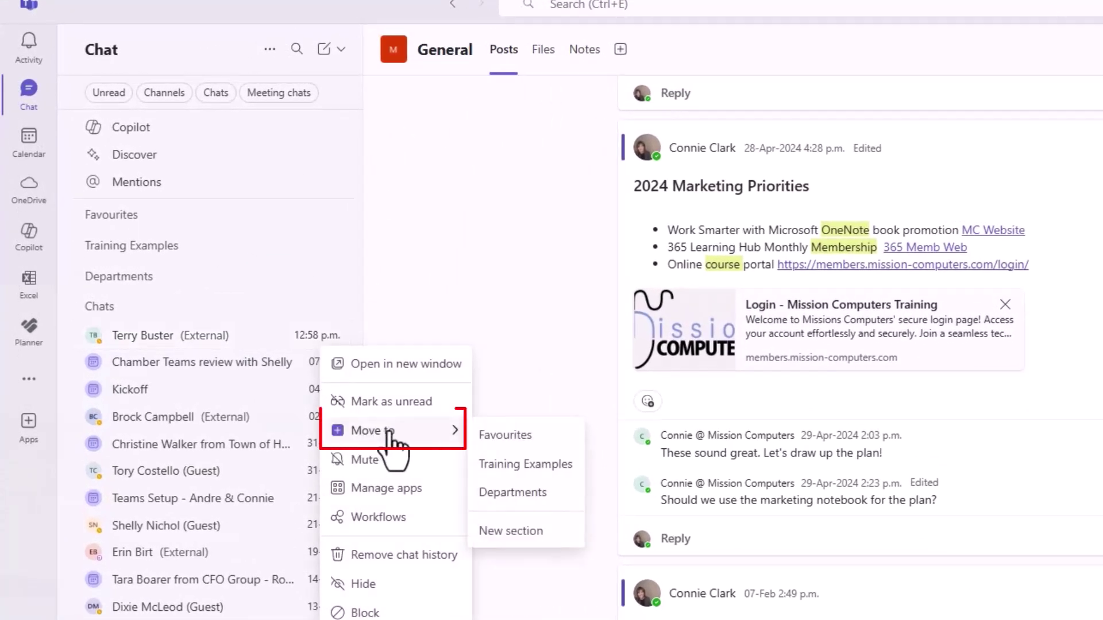
left_click(509, 498)
- Move the Teams Info Session meeting chat to the Training Examples section
scroll(230, 611, "down", 3)
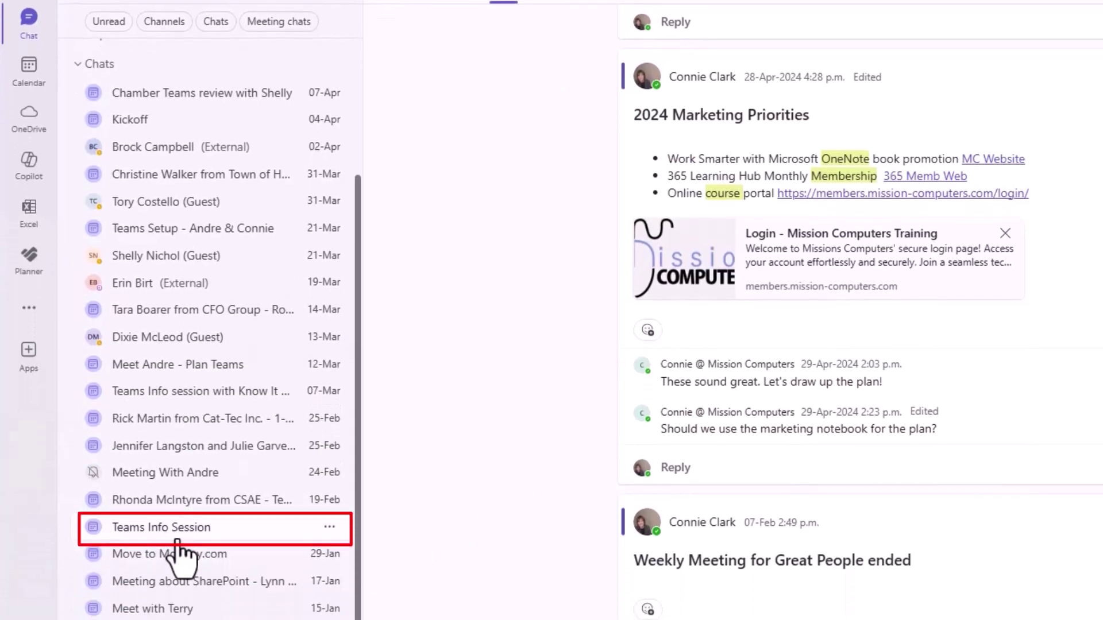
left_click(329, 508)
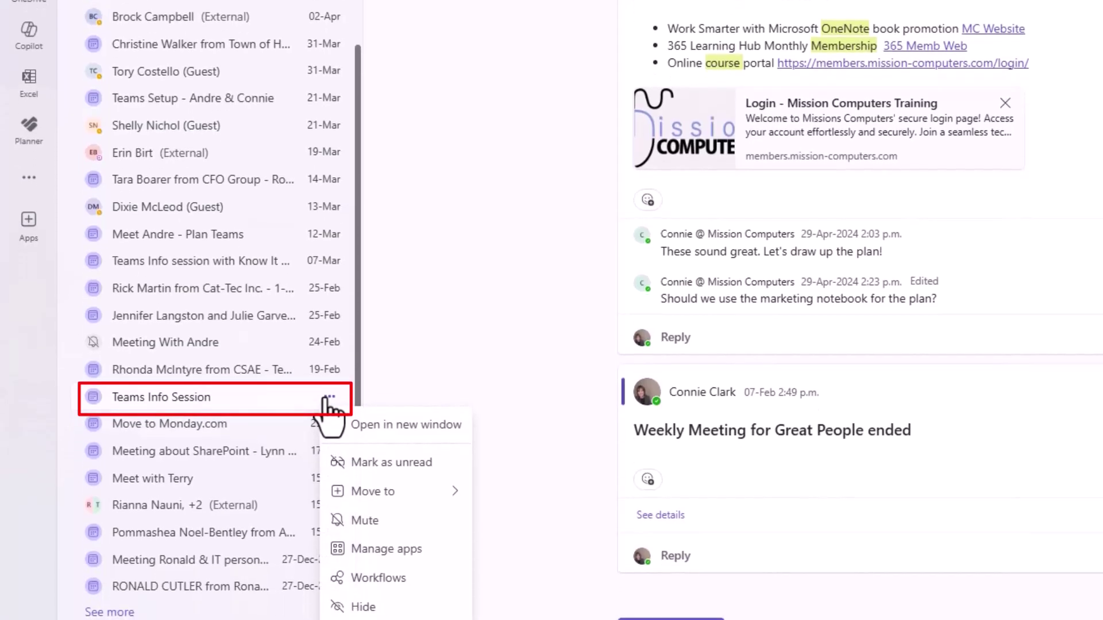
mouse_move(373, 495)
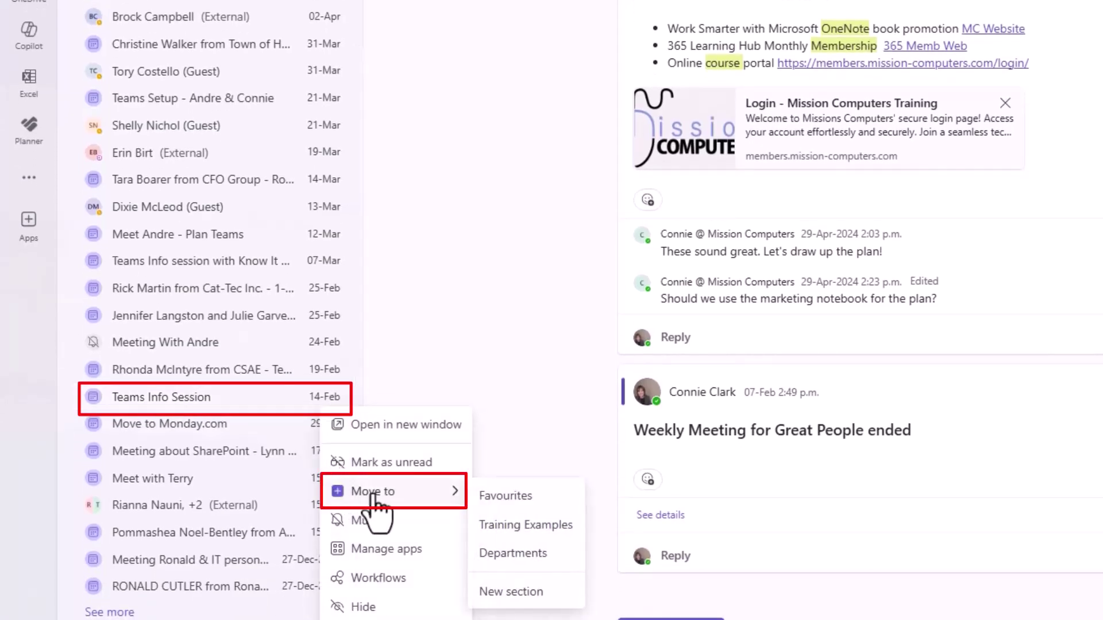
left_click(526, 526)
- Expand the Training Examples section and open the Teams Info Session chat in it
left_click(81, 194)
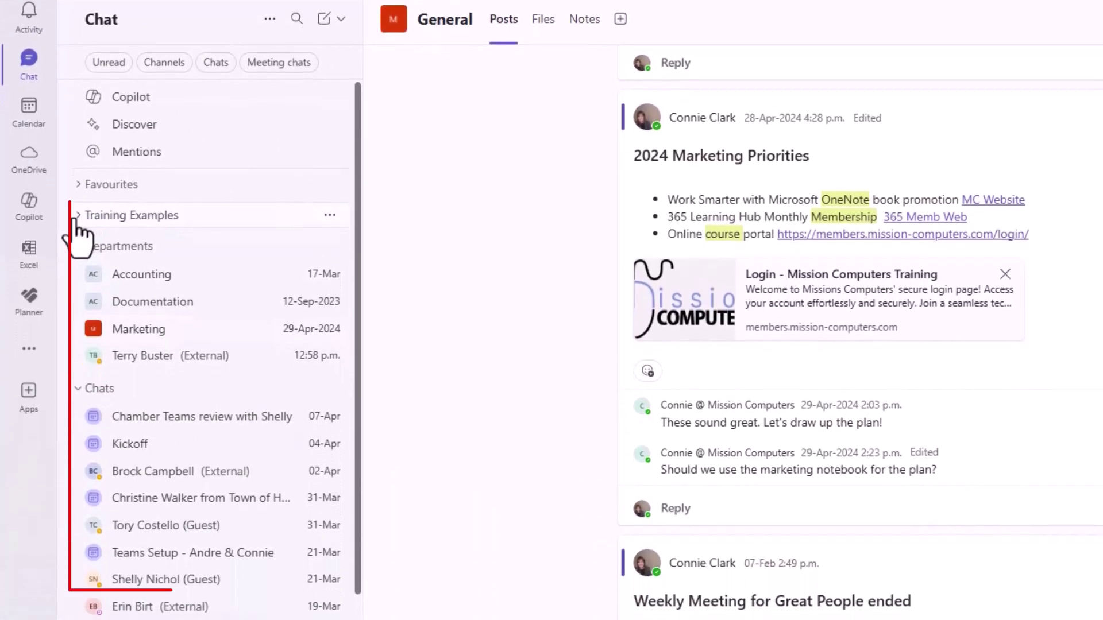
left_click(78, 282)
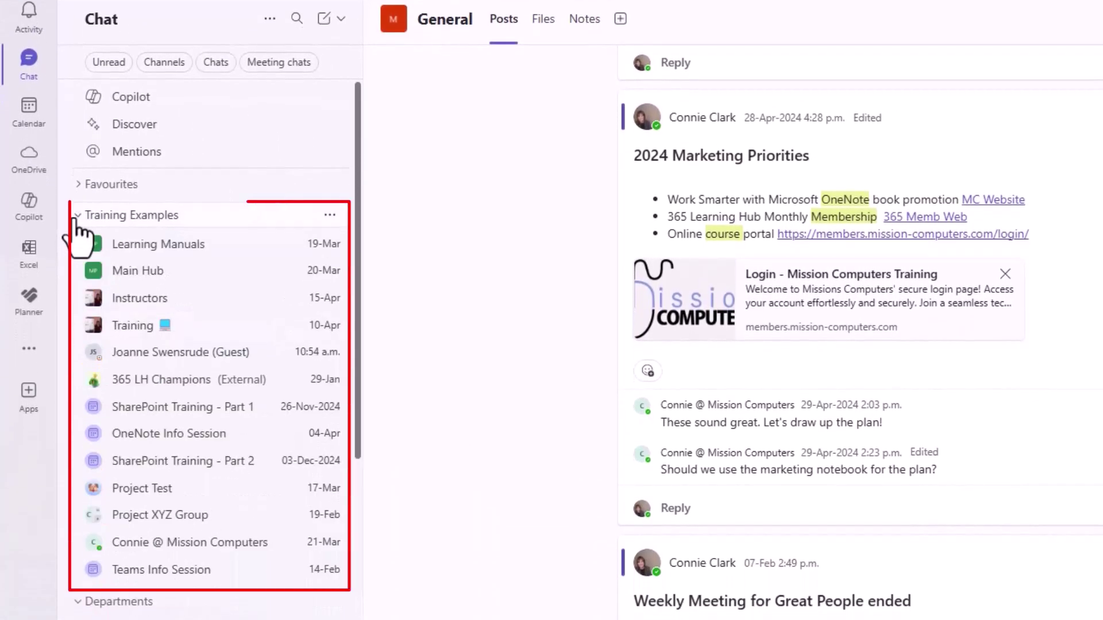
left_click(176, 572)
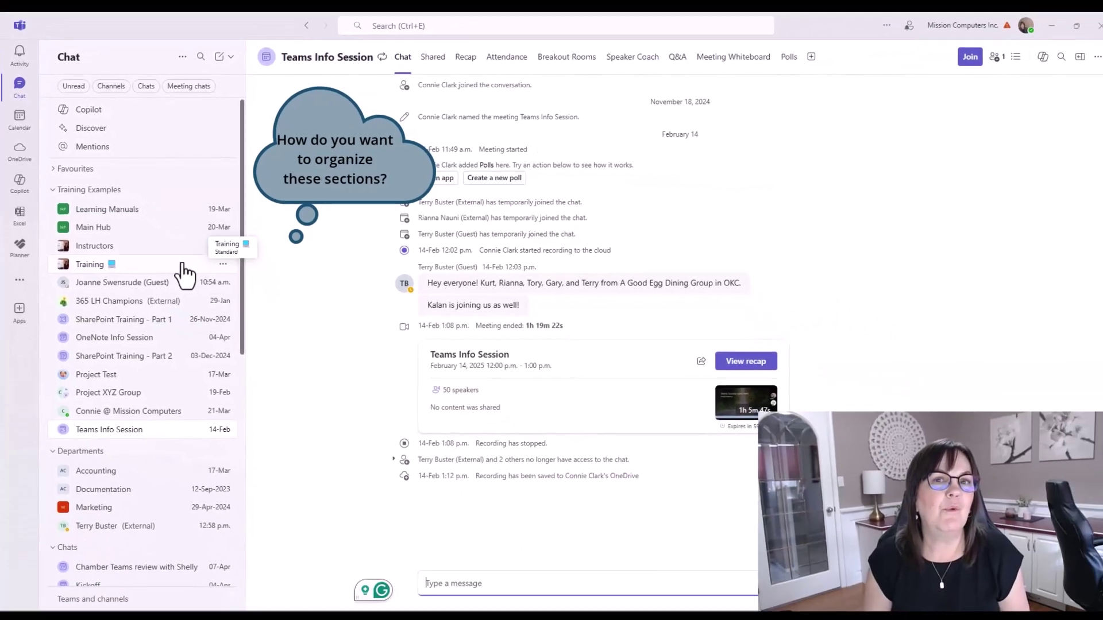
- Place the Training channel above Instructors in Training Examples, and collapse the Departments, Chats, and Teams and channels sections
left_click_drag(182, 273, 111, 246)
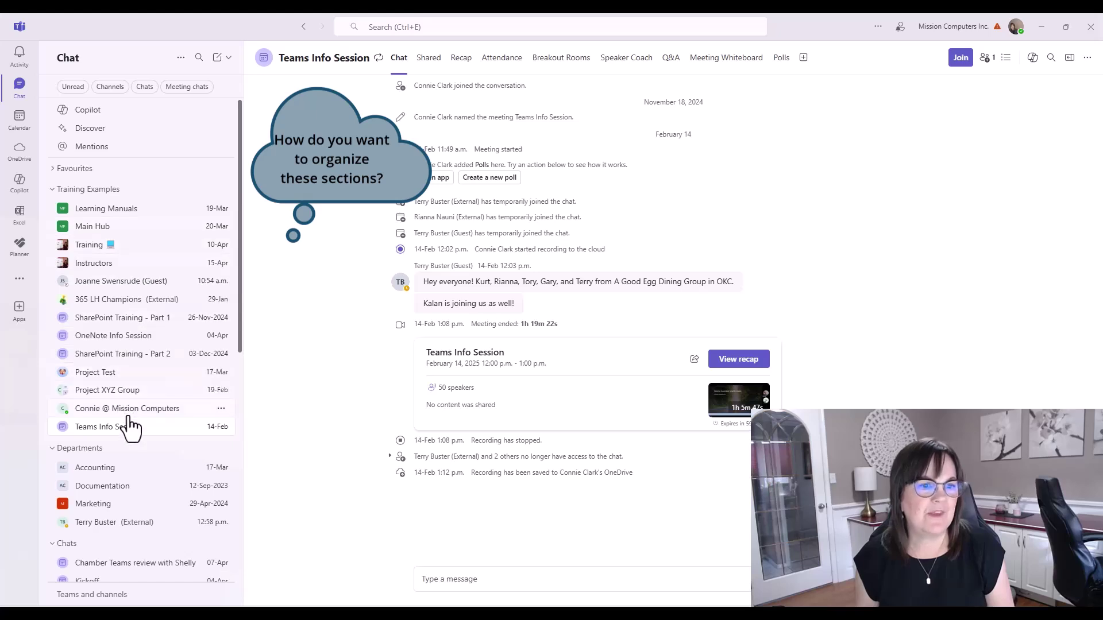
left_click(51, 453)
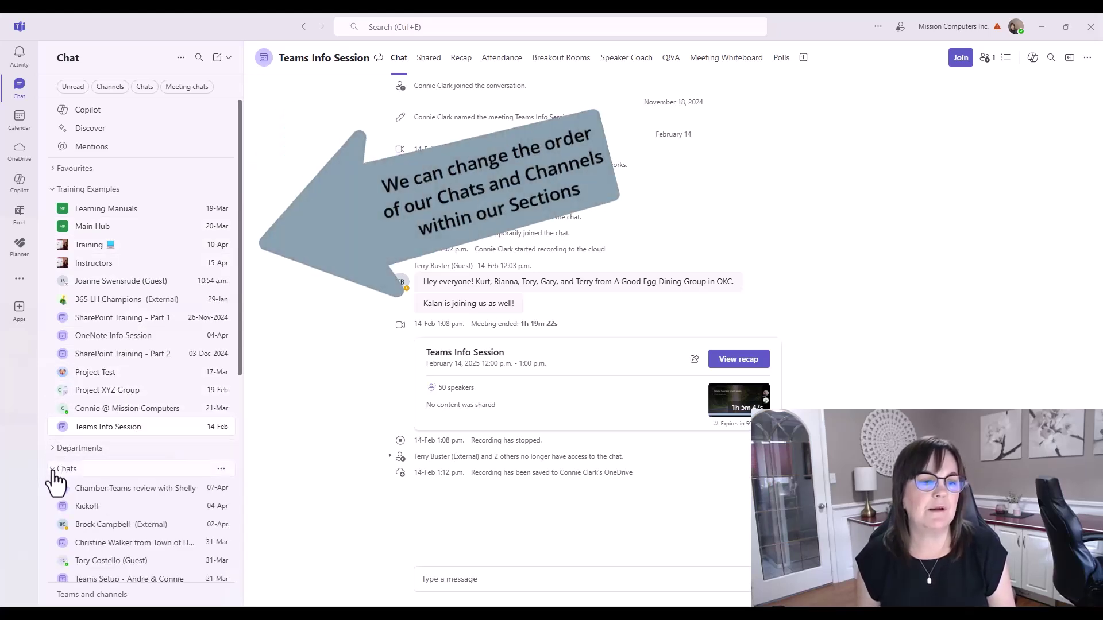
left_click(53, 469)
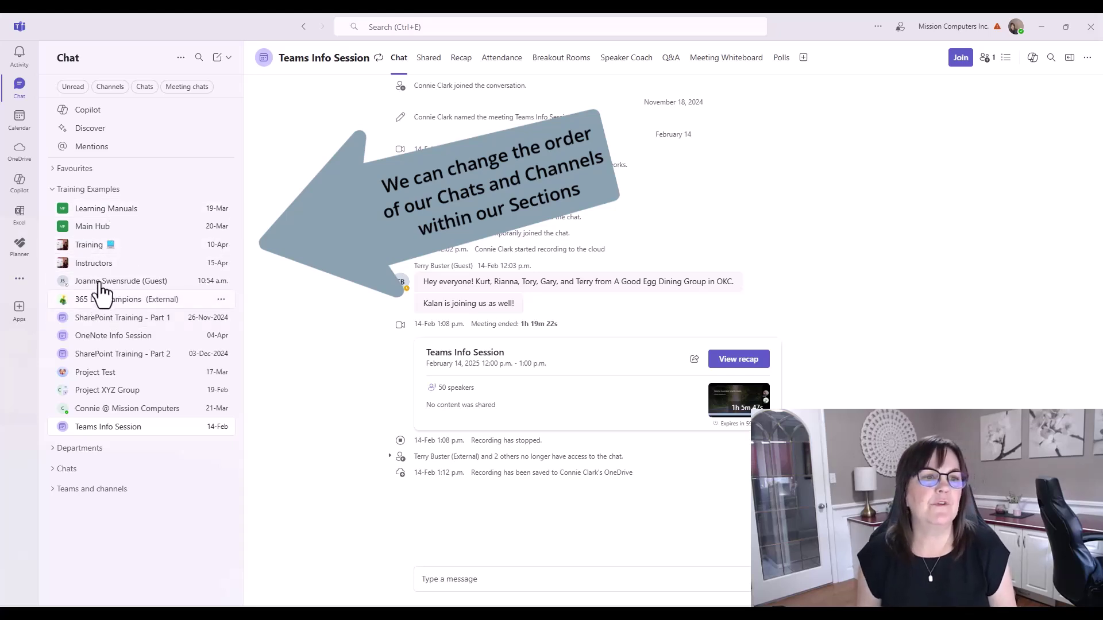
- Reorder Training Examples to start with 365 LH Champions, the Mission Computers contact's chat, the guest chat, Project Test and Project XYZ Group
left_click_drag(101, 287, 106, 212)
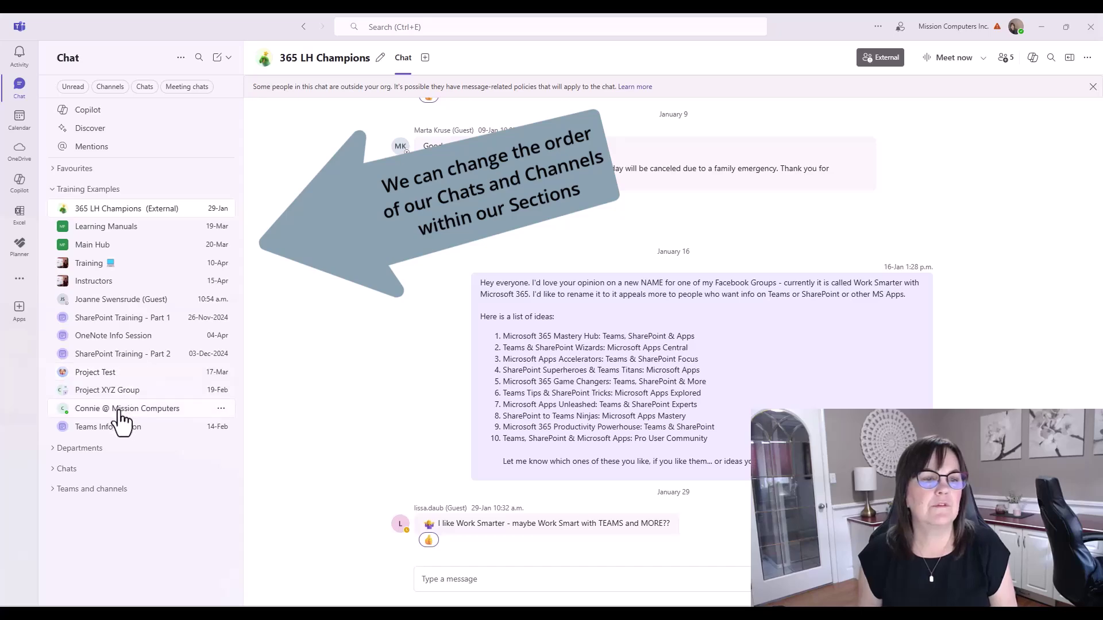
left_click_drag(127, 408, 126, 223)
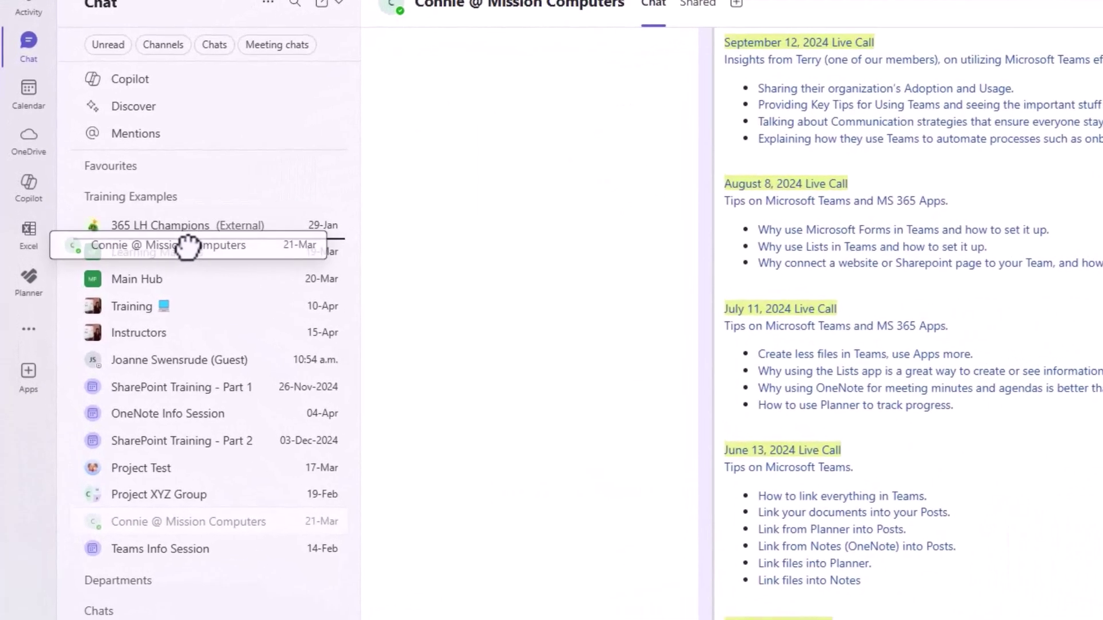
left_click_drag(188, 247, 187, 250)
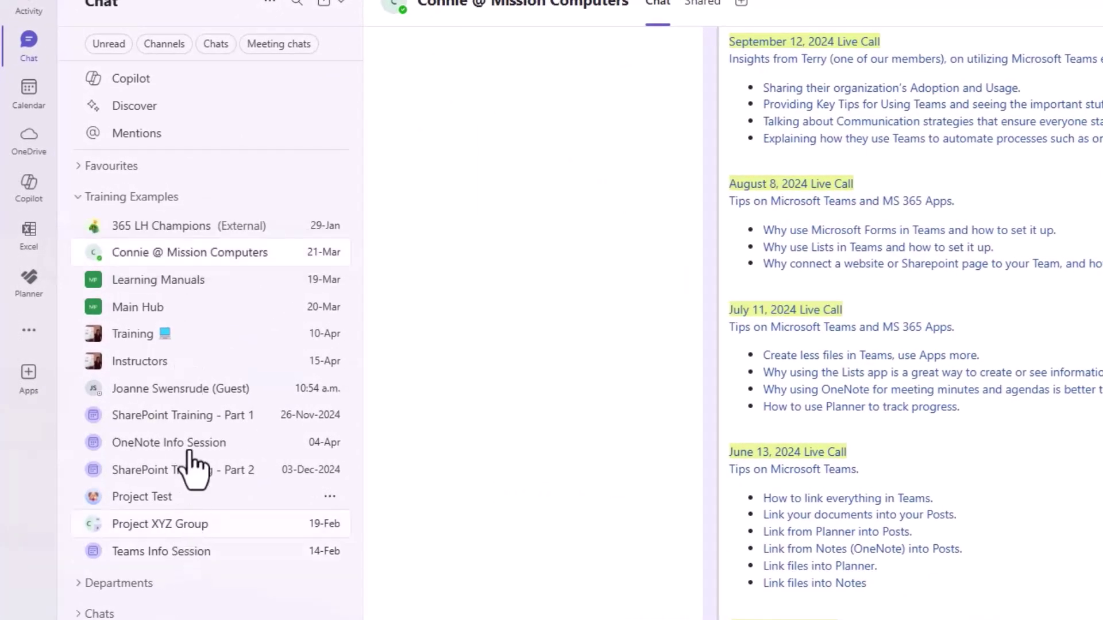
left_click_drag(183, 390, 212, 284)
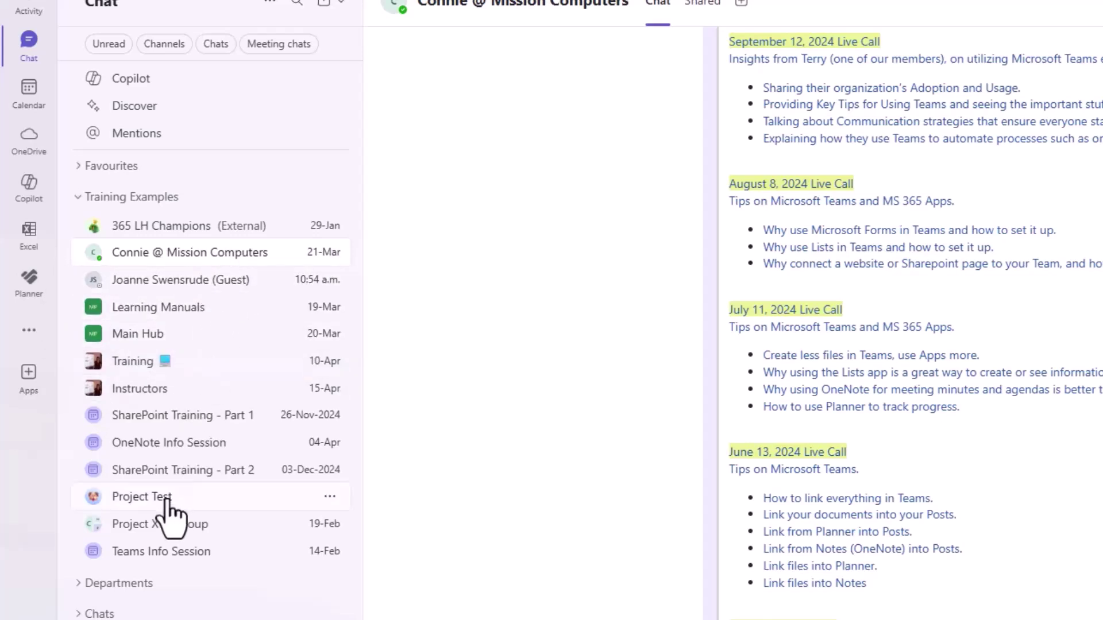
left_click_drag(166, 499, 189, 300)
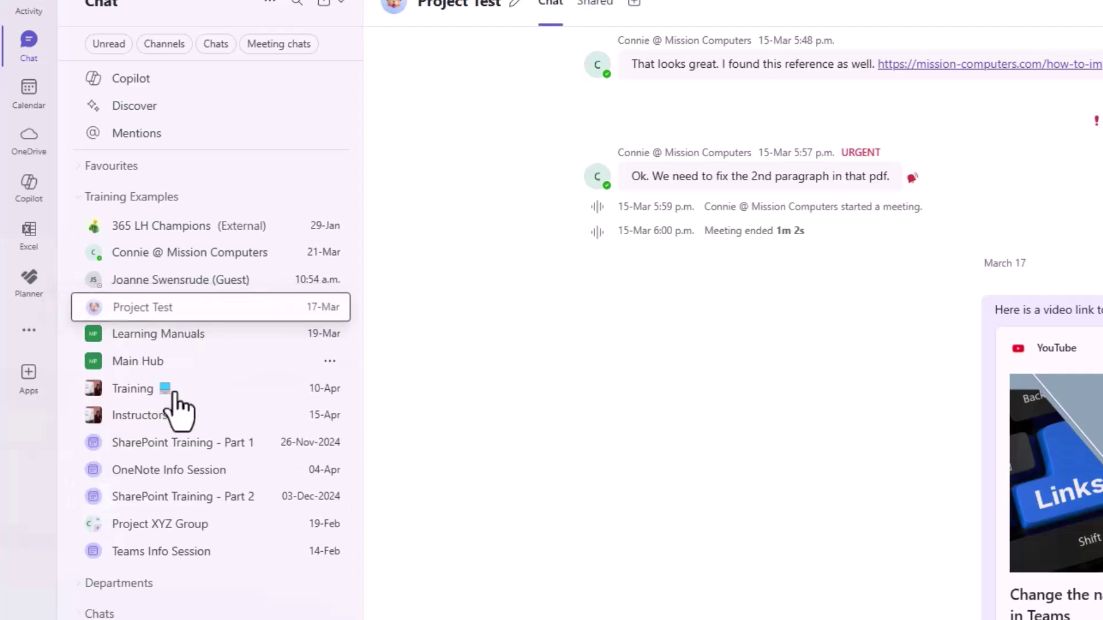
left_click_drag(187, 524, 200, 334)
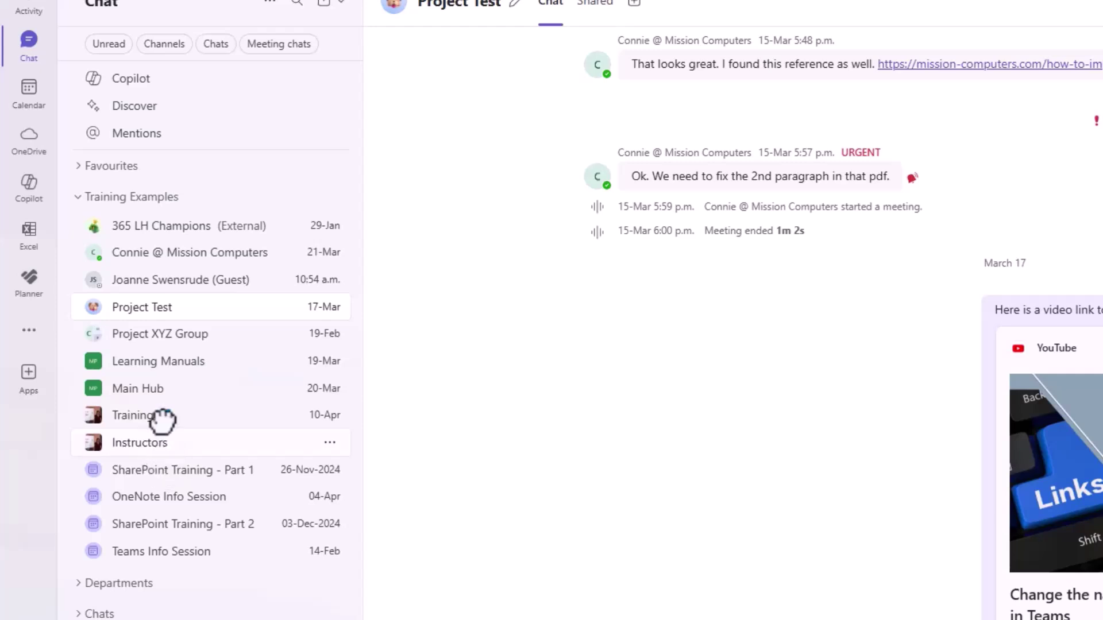
- Place Instructors above Learning Manuals and SharePoint Training - Part 1 below OneNote Info Session, closing the Training Examples section
left_click_drag(162, 421, 192, 370)
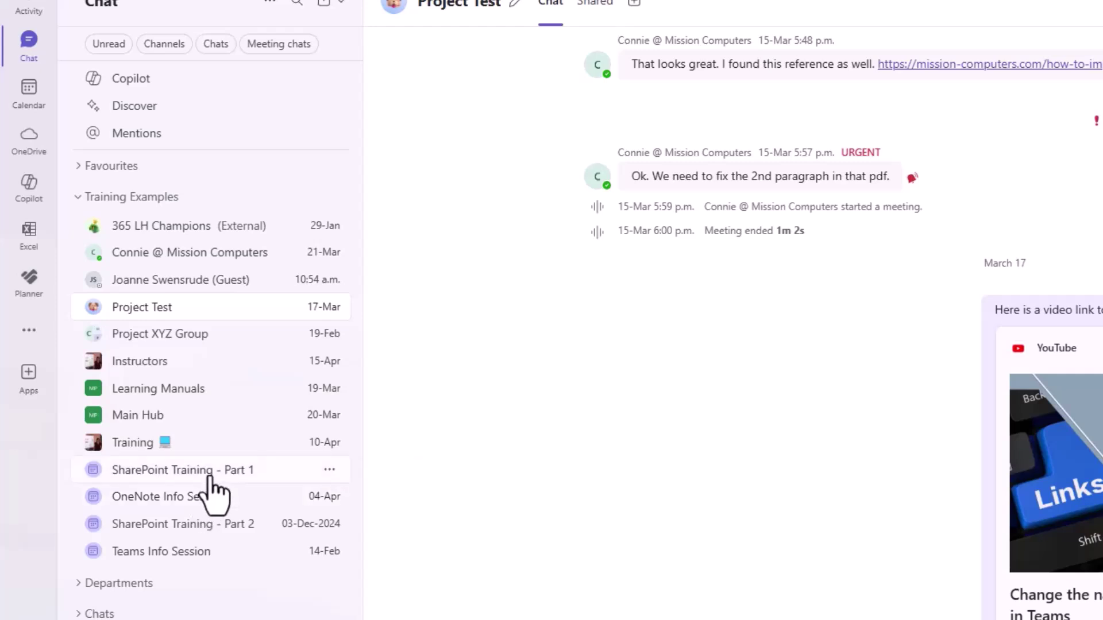
left_click_drag(212, 472, 217, 510)
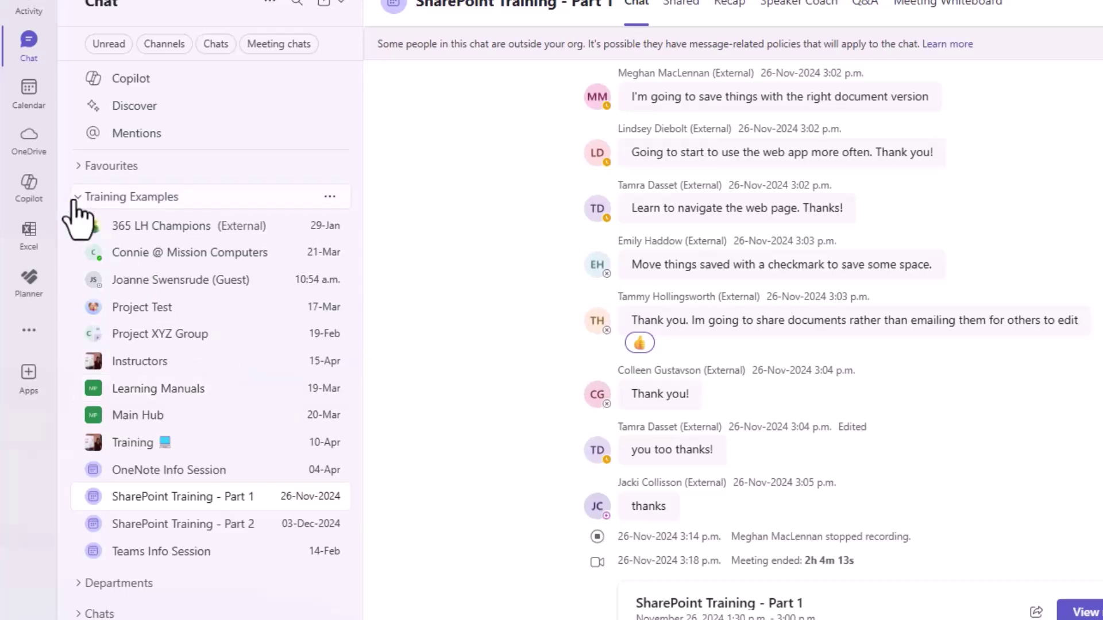
left_click(78, 198)
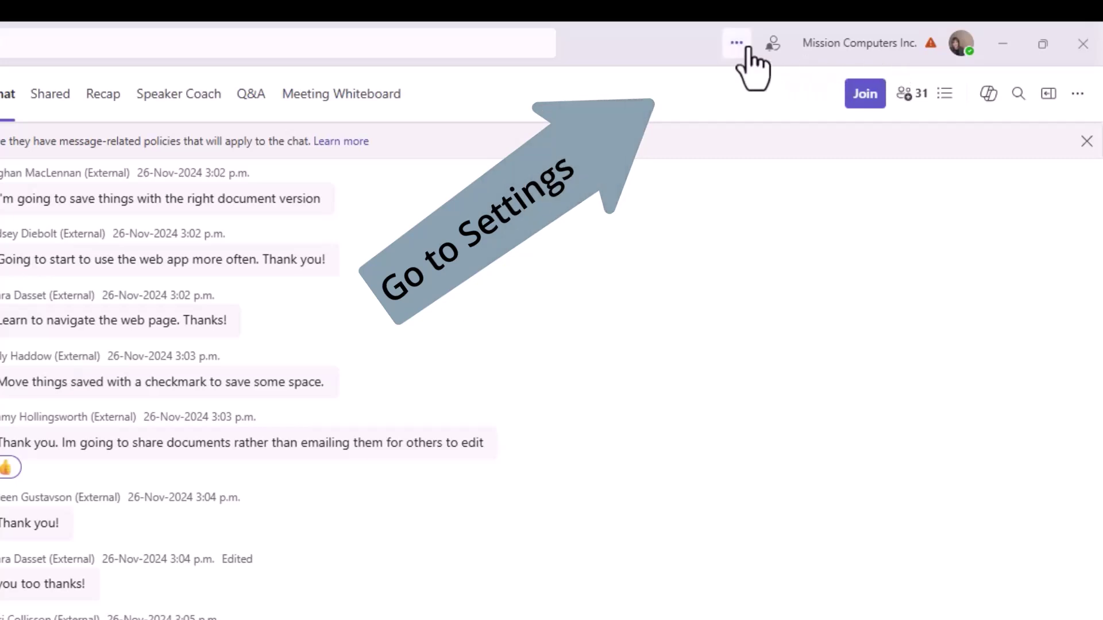
- Set the view of chats, teams and channels to Separate in the Chats and channels settings
left_click(741, 45)
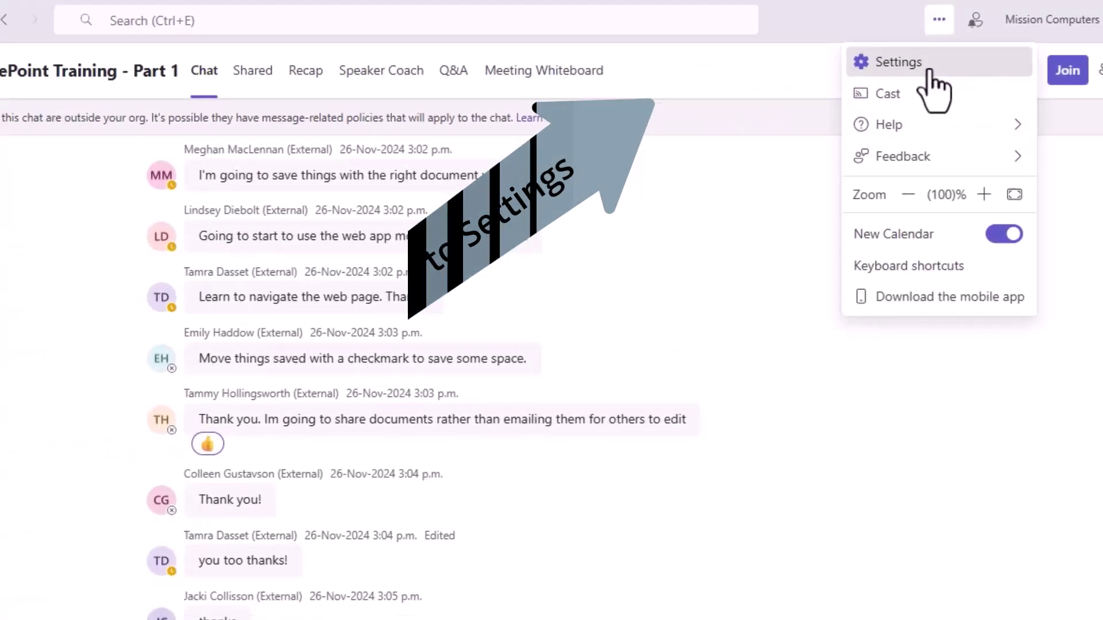
left_click(928, 70)
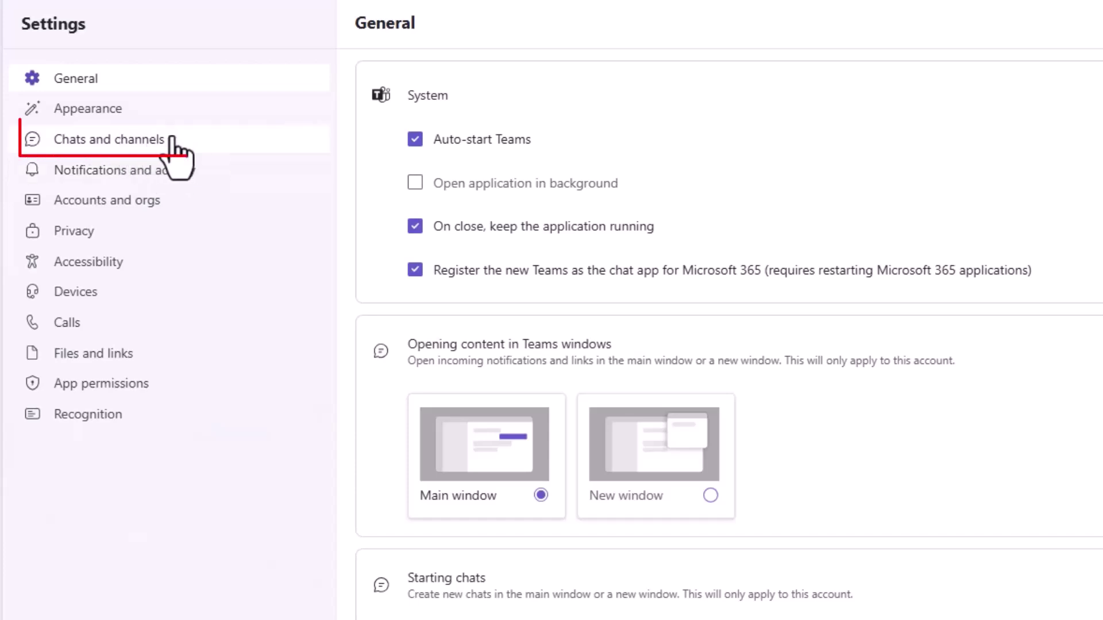
left_click(183, 151)
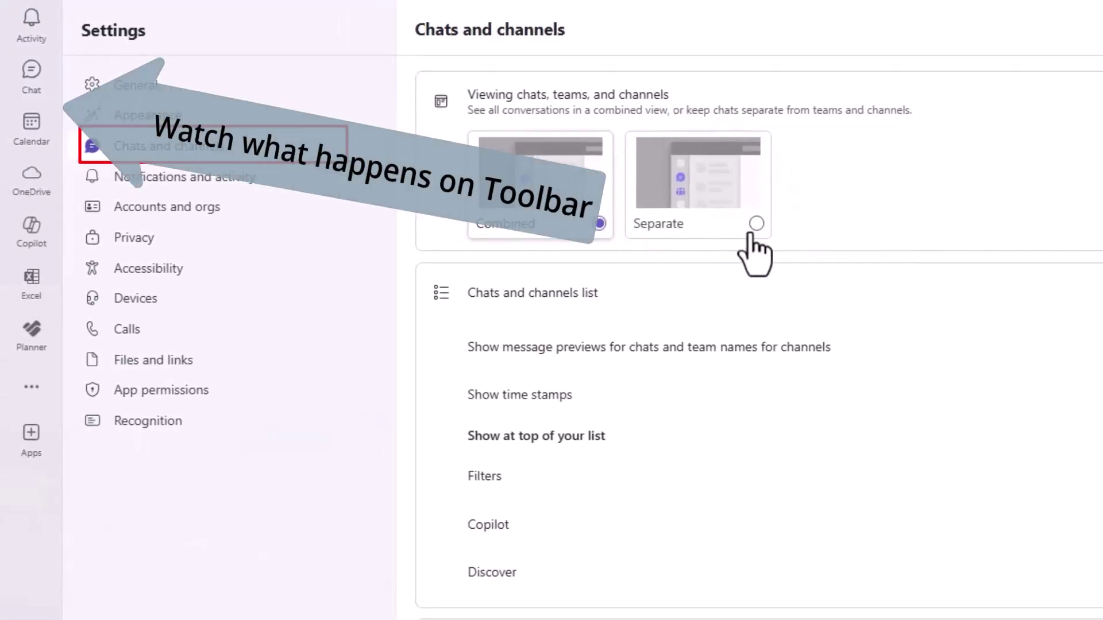
left_click(756, 224)
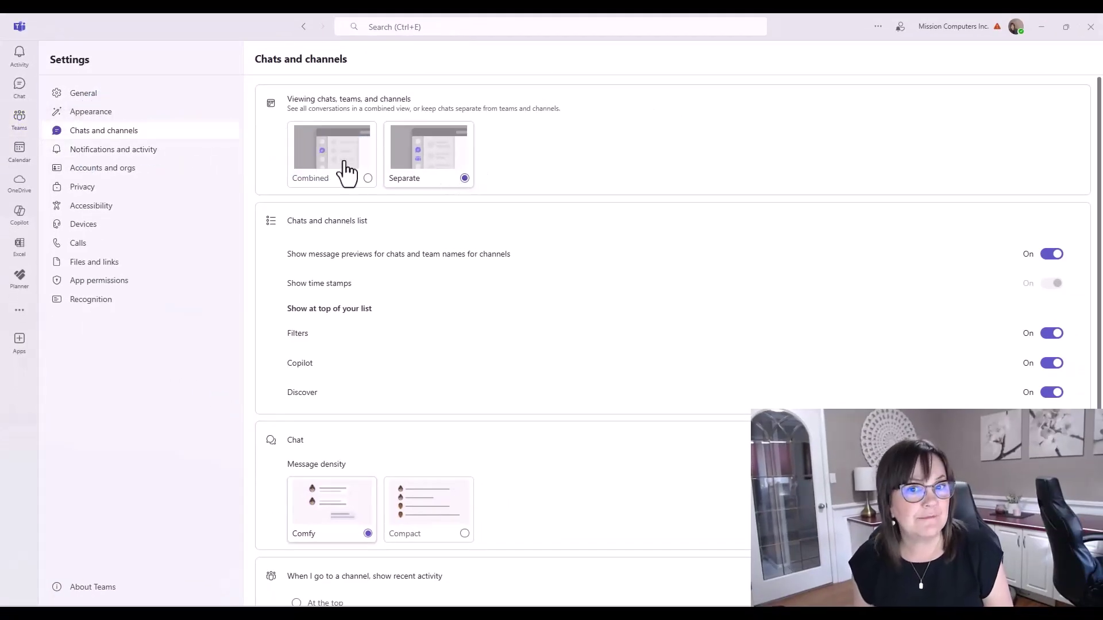
- Examine the separate Teams view, checking the Teams and channels list and the contents of the Departments section
left_click(20, 121)
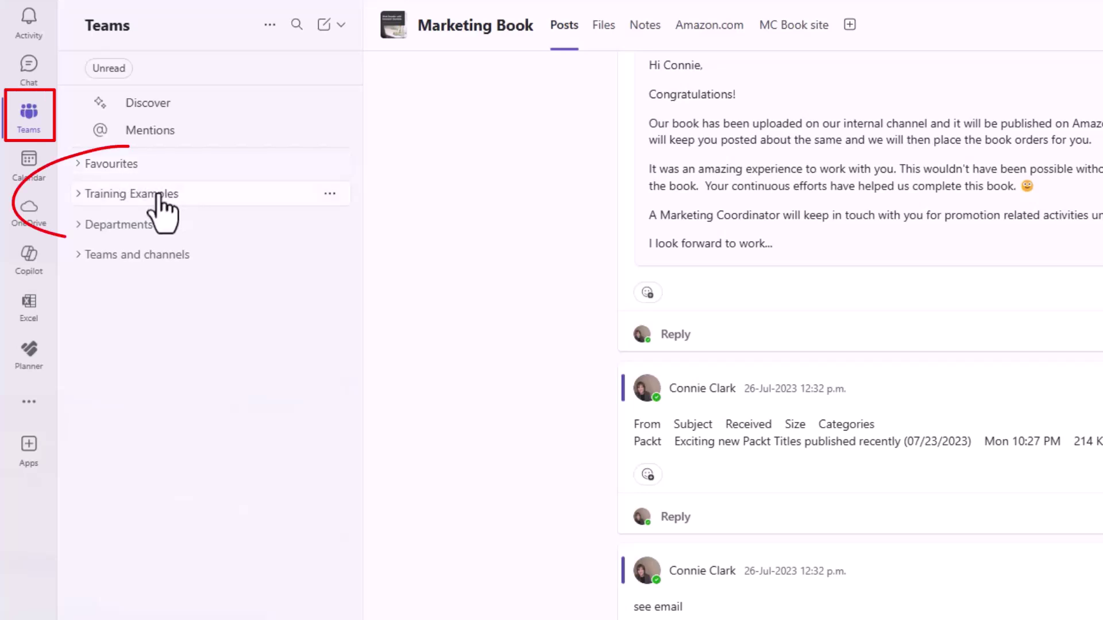
left_click(77, 257)
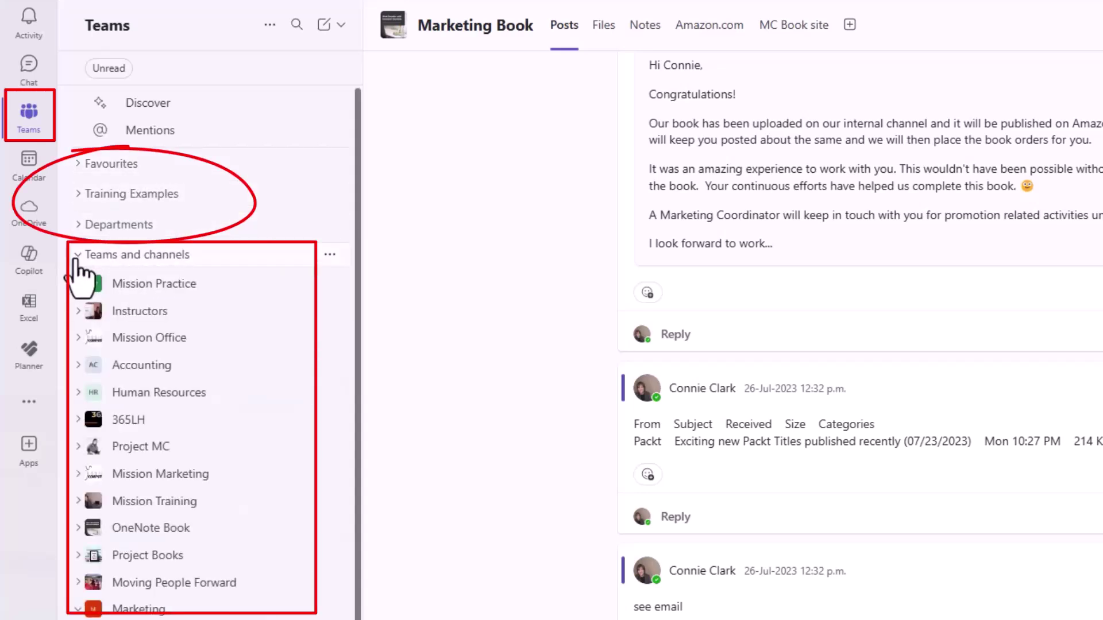
left_click(78, 256)
left_click(78, 225)
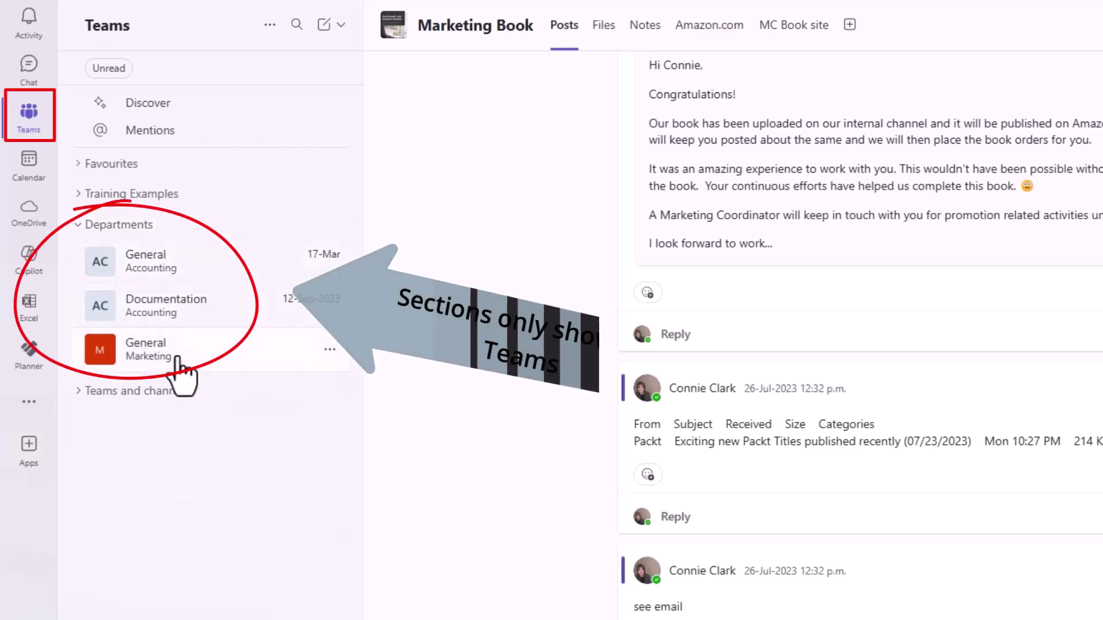
- Close the Departments section and check which channels the Training Examples and Favourites sections contain in the separate Teams view
left_click(82, 227)
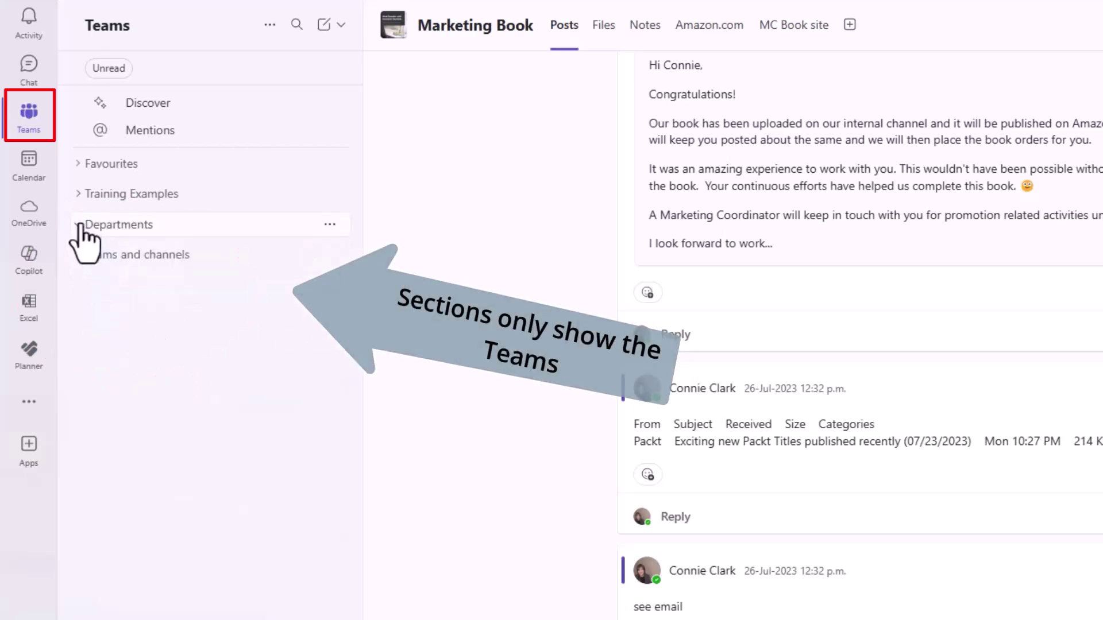
left_click(76, 195)
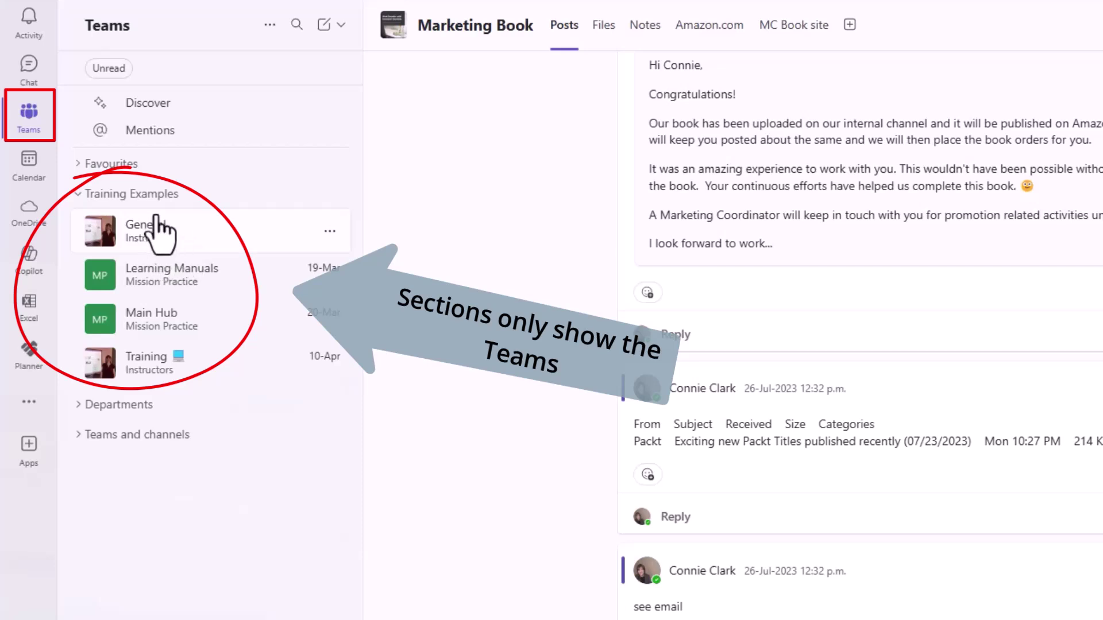
left_click(82, 198)
left_click(80, 165)
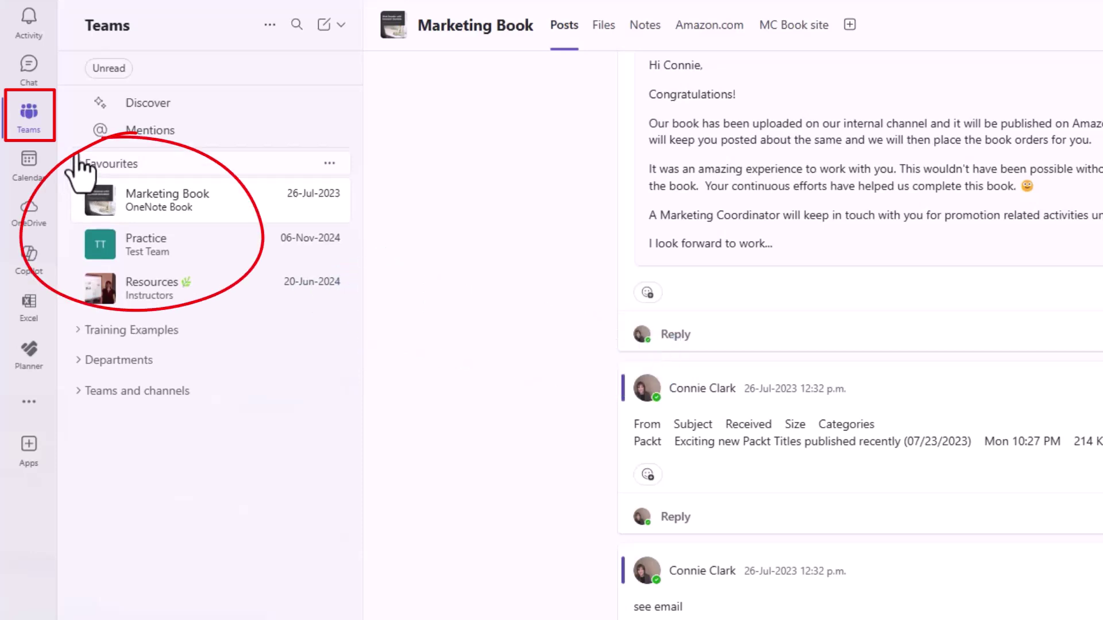
- Examine the separate Chat view, checking the contents of the Favourites, Training Examples, Departments and Chats sections and collapsing them
left_click(26, 68)
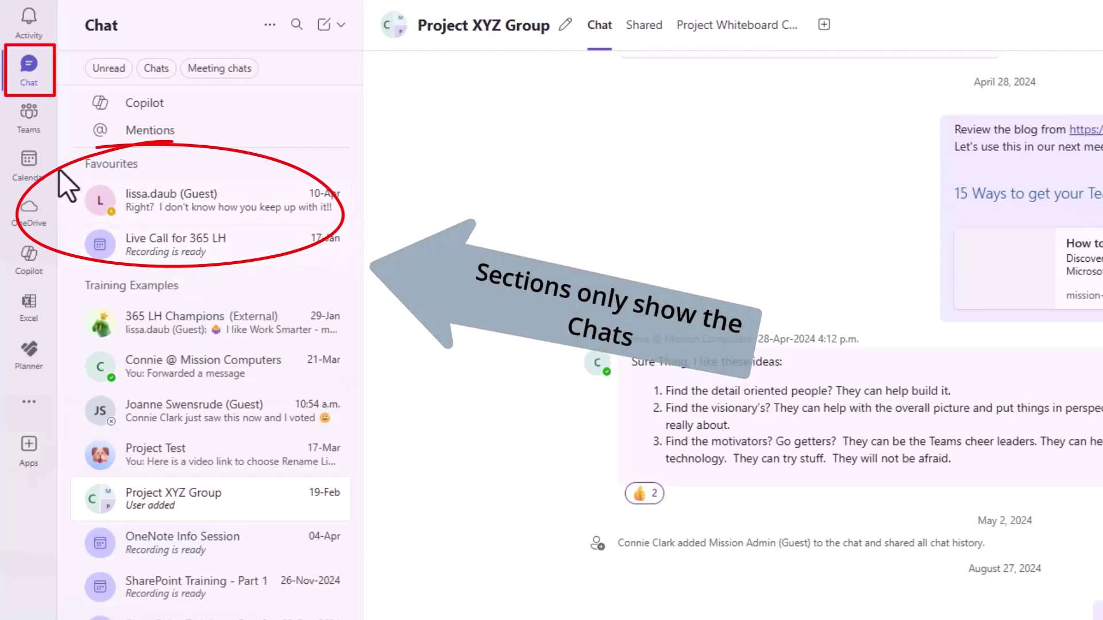
left_click(78, 164)
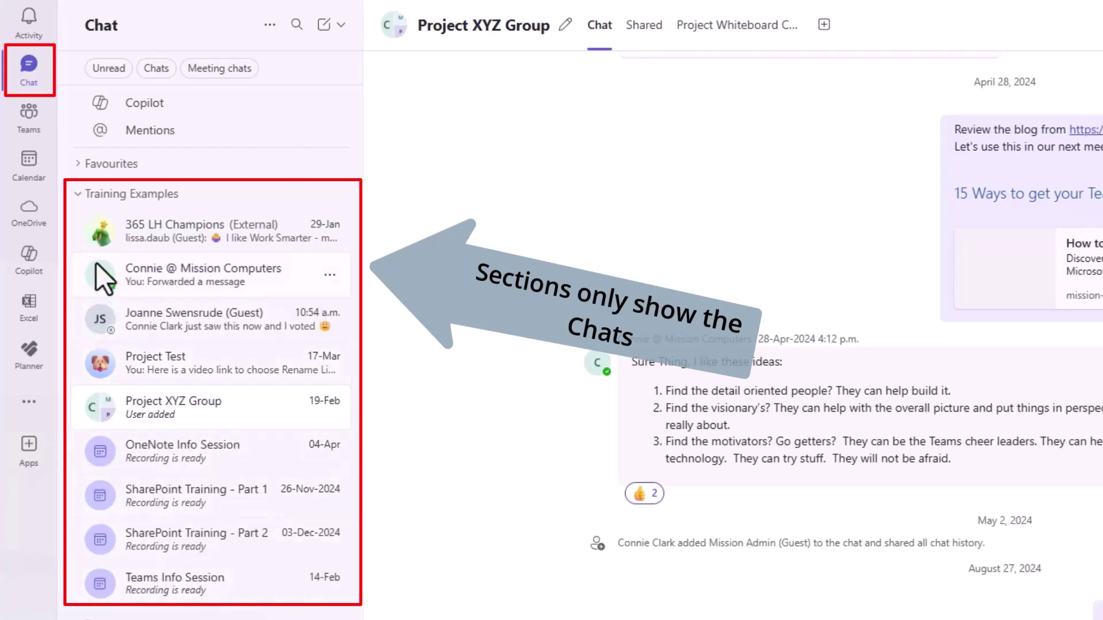
left_click(95, 196)
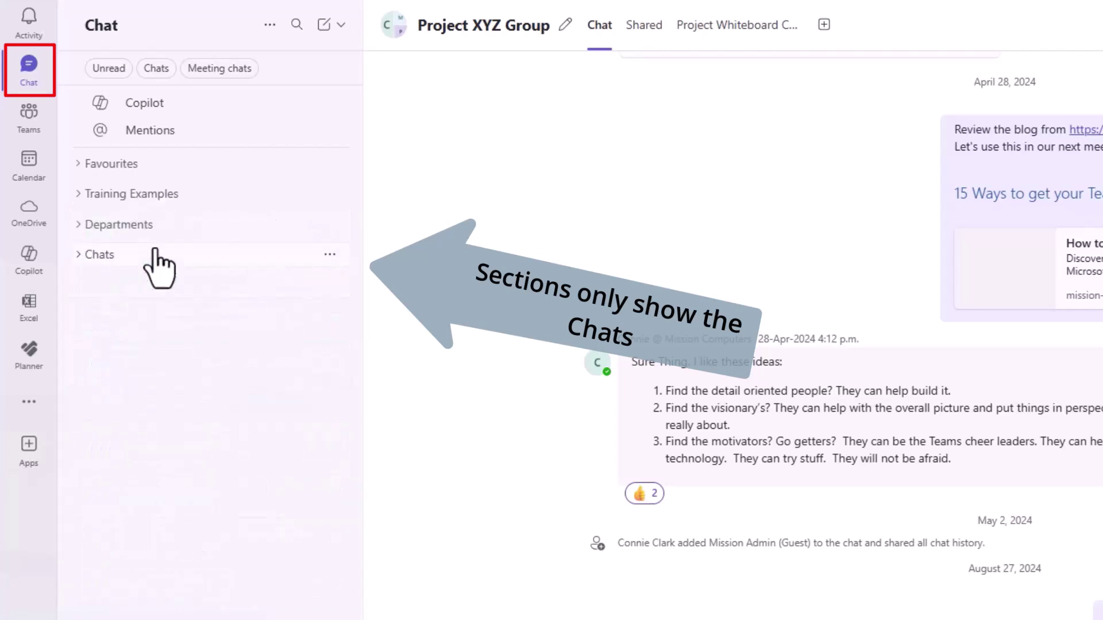
left_click(81, 225)
left_click(81, 234)
left_click(82, 254)
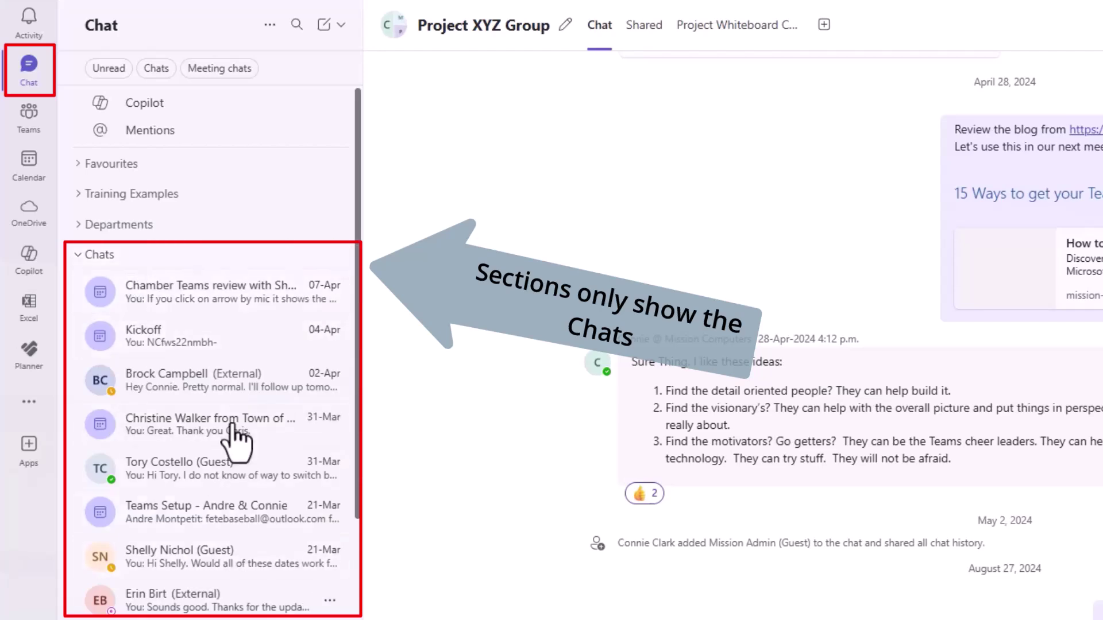
left_click(79, 254)
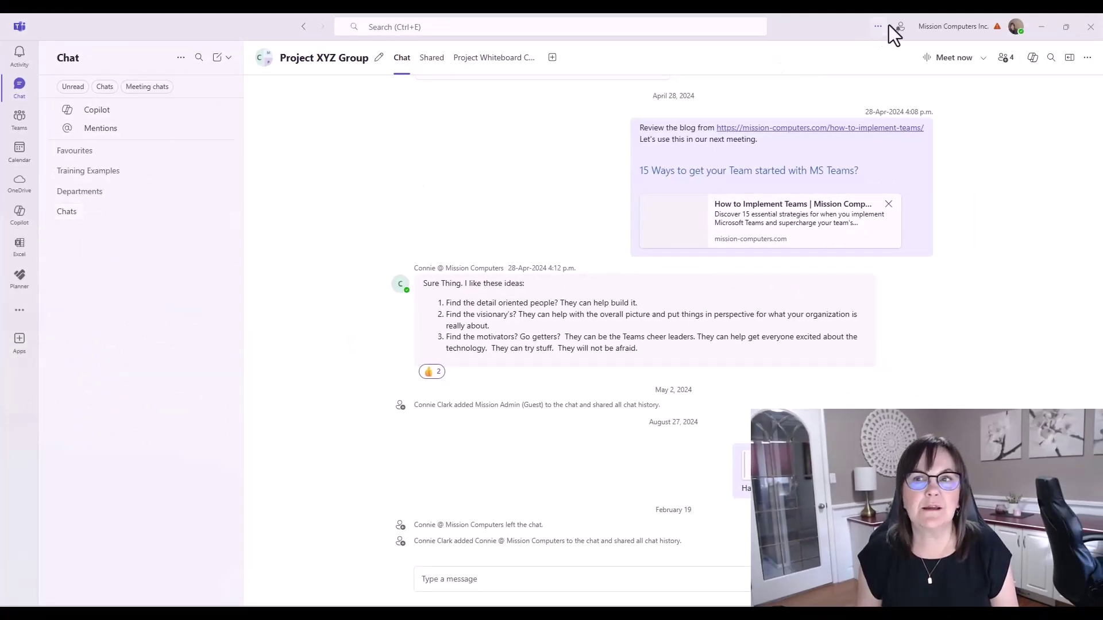
- Set the view of chats, teams and channels to Combined in the Chats and channels settings and return to Chat
left_click(878, 27)
left_click(849, 50)
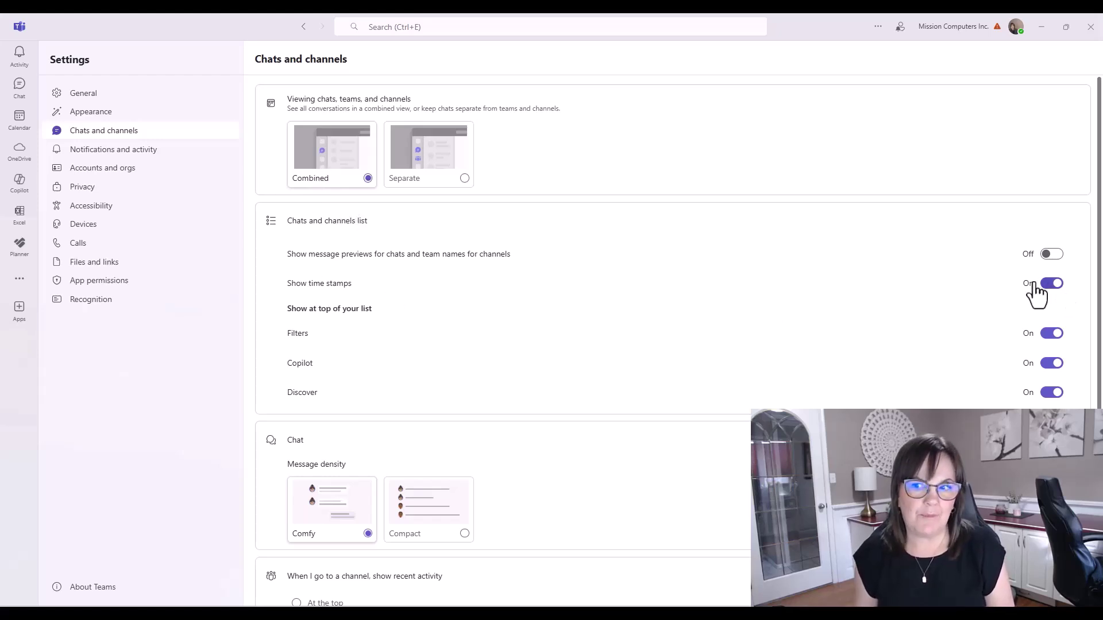
left_click(19, 90)
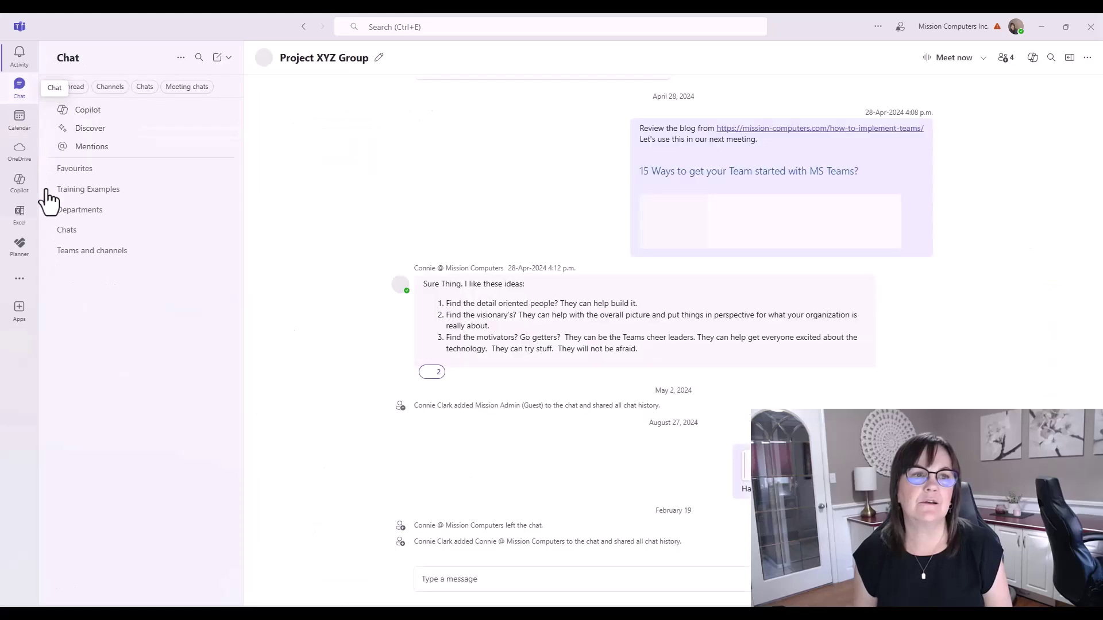